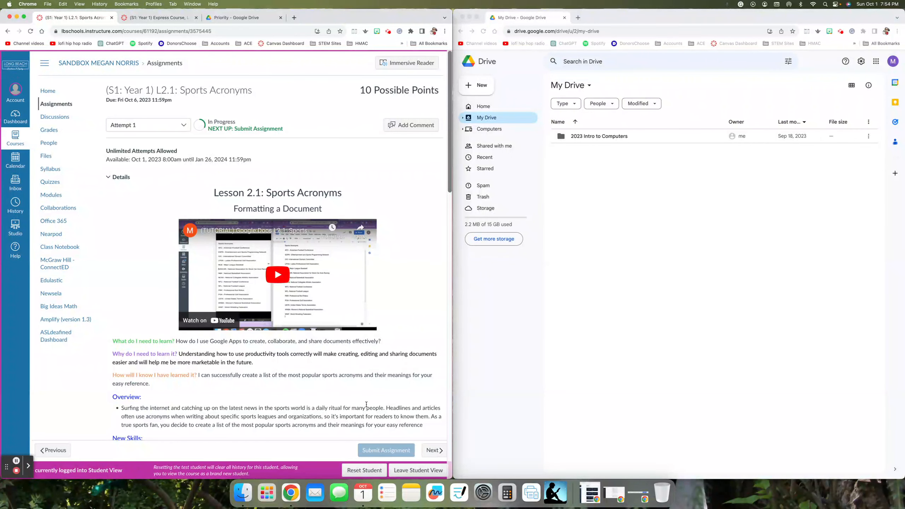
- Open the L2.1 Sports Acronyms document named in the assignment from My Docs inside the 2023 Intro to Computers folder
double_click(596, 139)
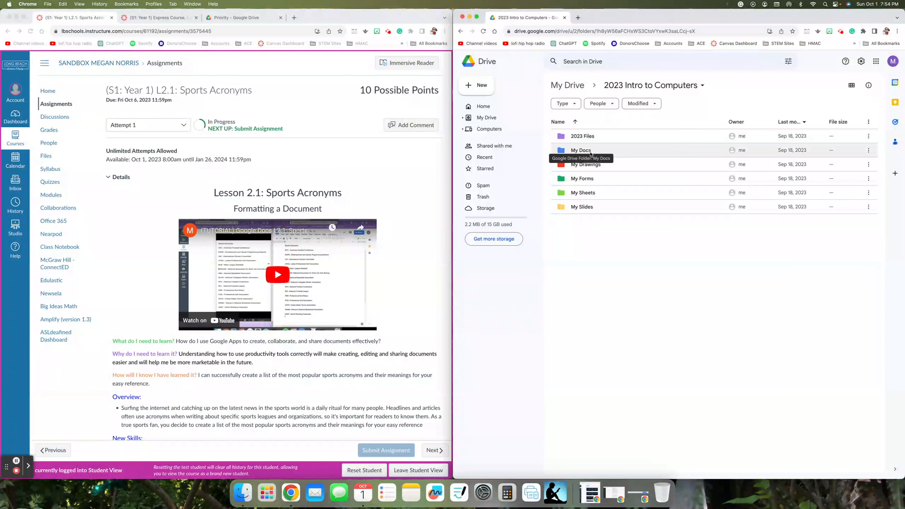
double_click(591, 153)
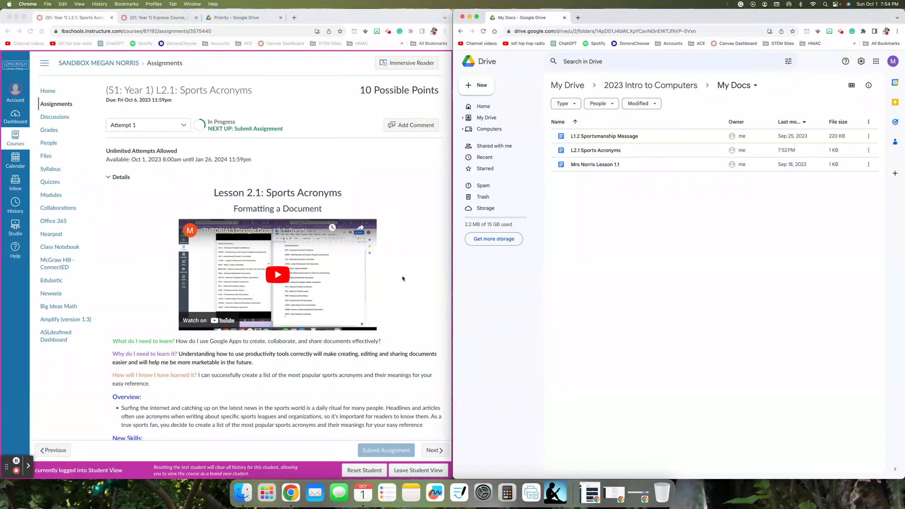
scroll(403, 279, down, 2)
scroll(403, 279, down, 4)
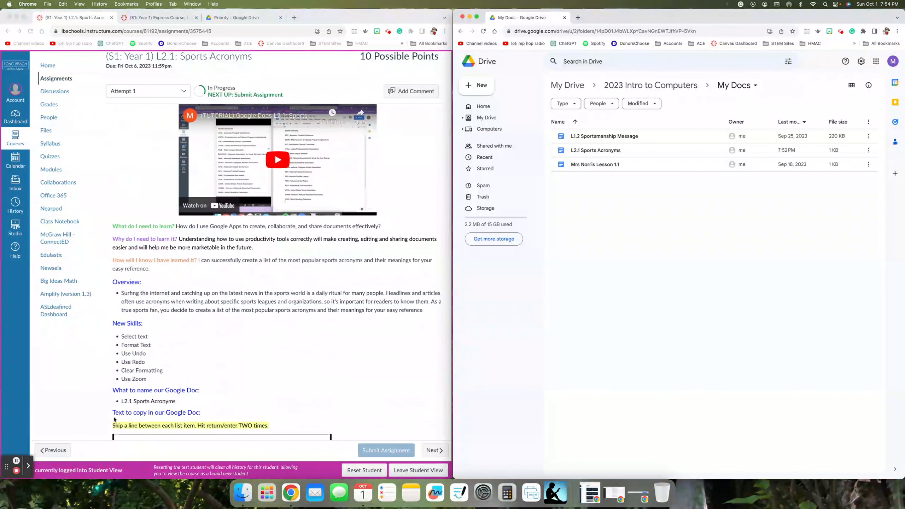
click(126, 403)
drag(121, 402, 176, 401)
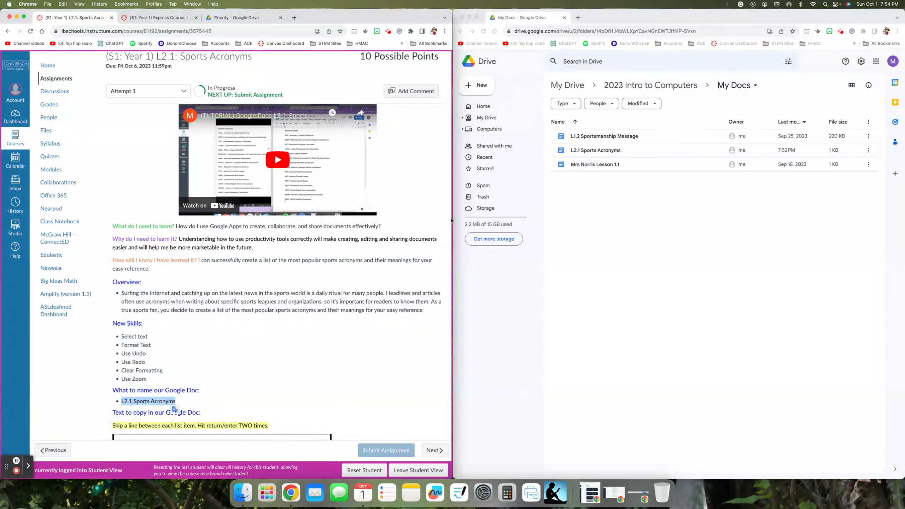
double_click(584, 152)
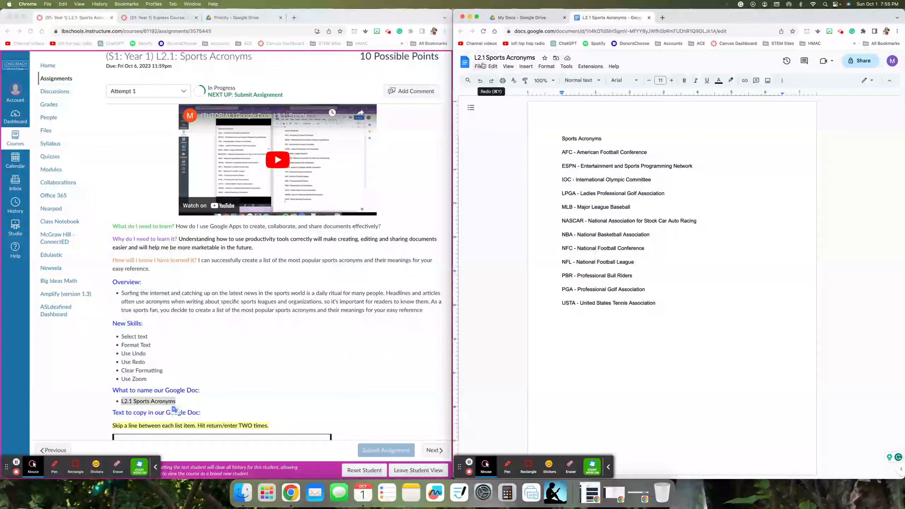
- Check the document's name against the assignment and review the acronym list to copy and its line-spacing instruction
click(475, 59)
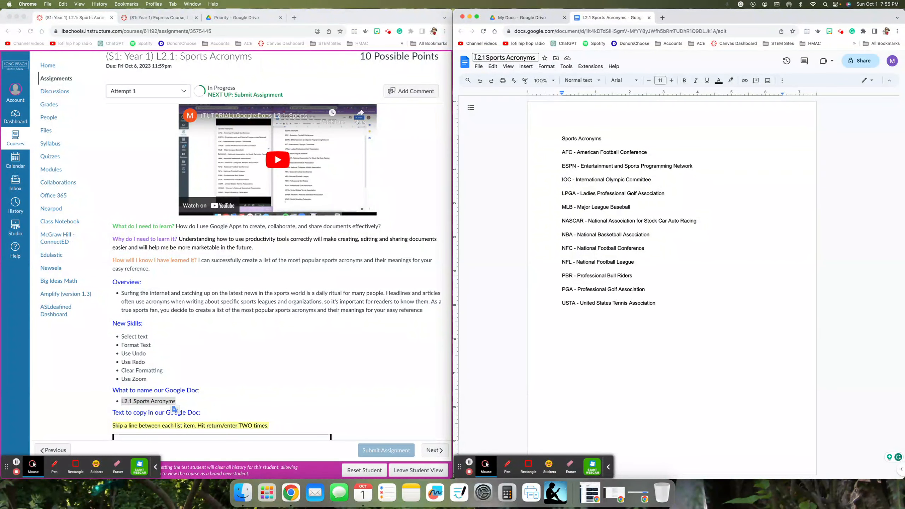
drag(476, 58, 536, 58)
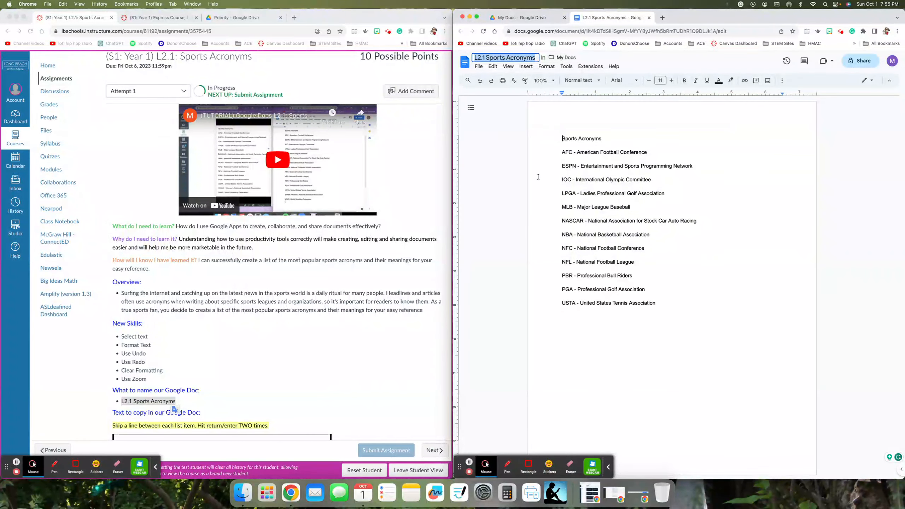
scroll(370, 320, down, 8)
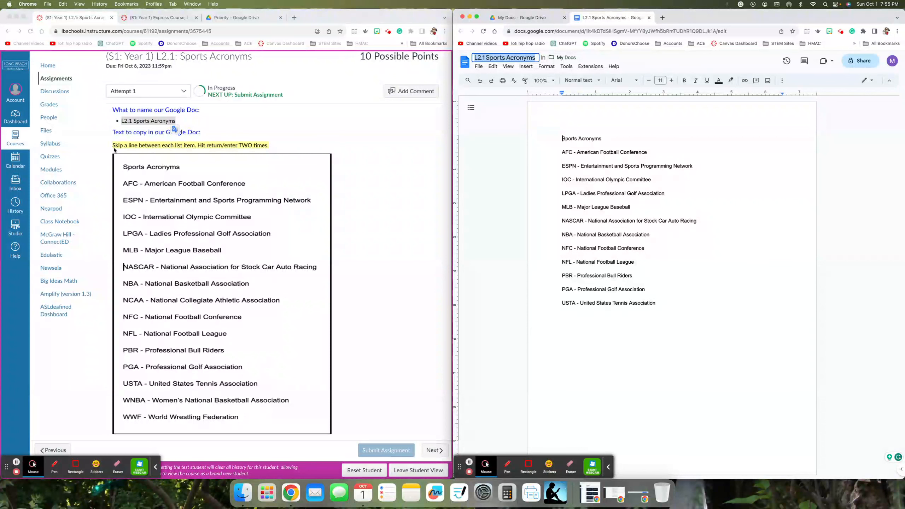
key(super+grave)
drag(113, 145, 266, 152)
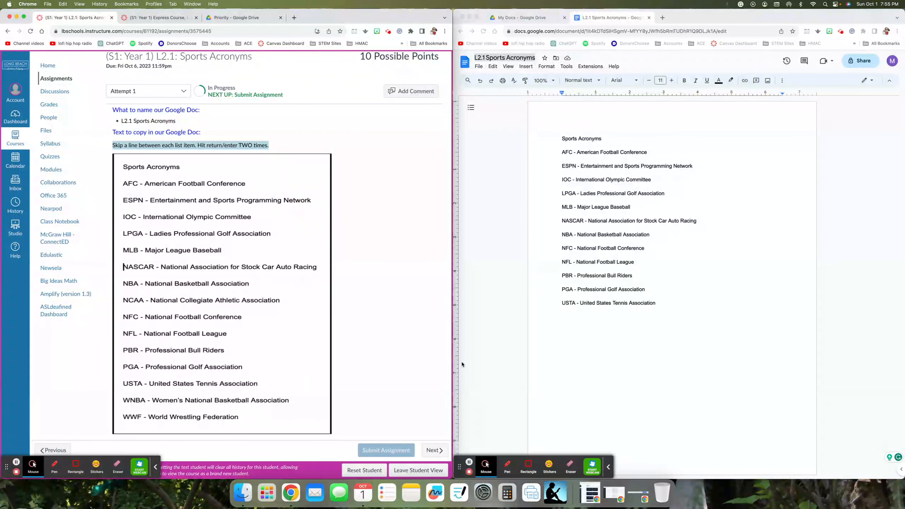
- Add the line "WNBA - Women's National Basketball Association" below the USTA entry
click(664, 304)
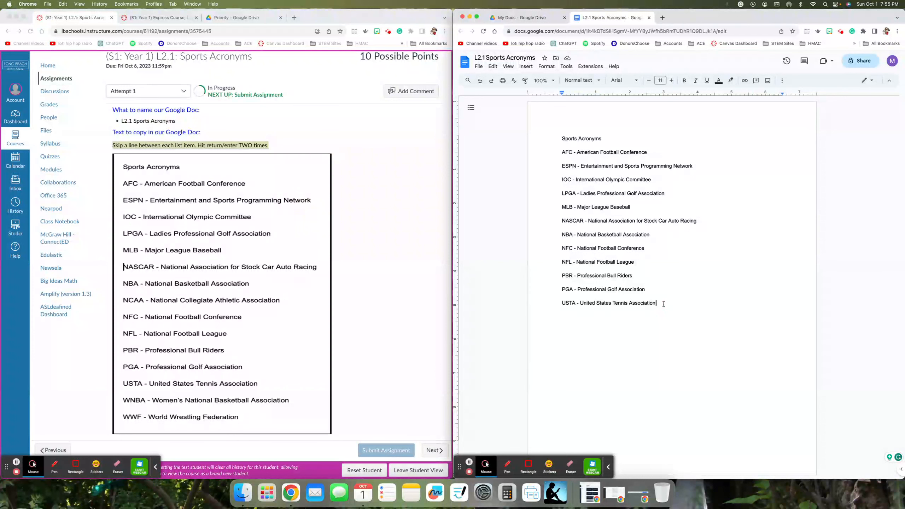
key(Return)
text(WNBA - Women's National Basketball A)
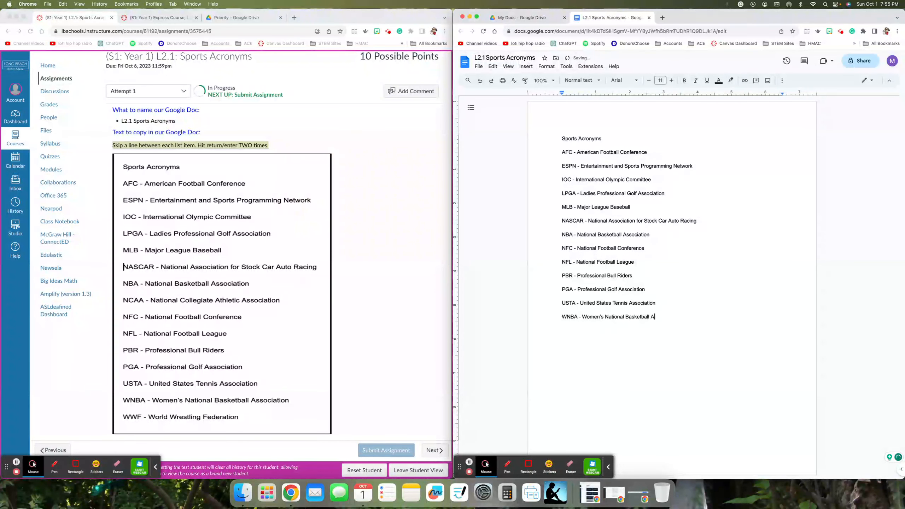
text(ssociation)
- Add the line "WWF - World Wrestling Federation" below the WNBA entry
key(Return)
key(Return)
text(WWF)
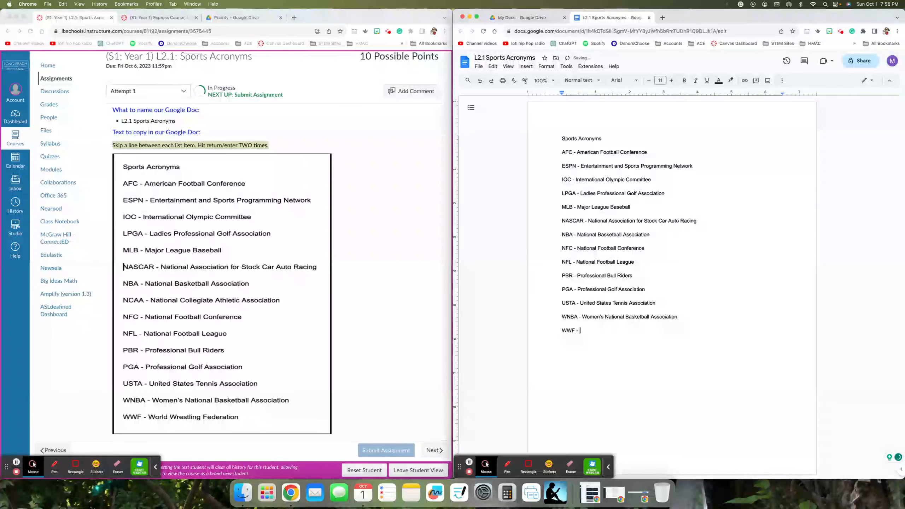
text( - World Wrestling)
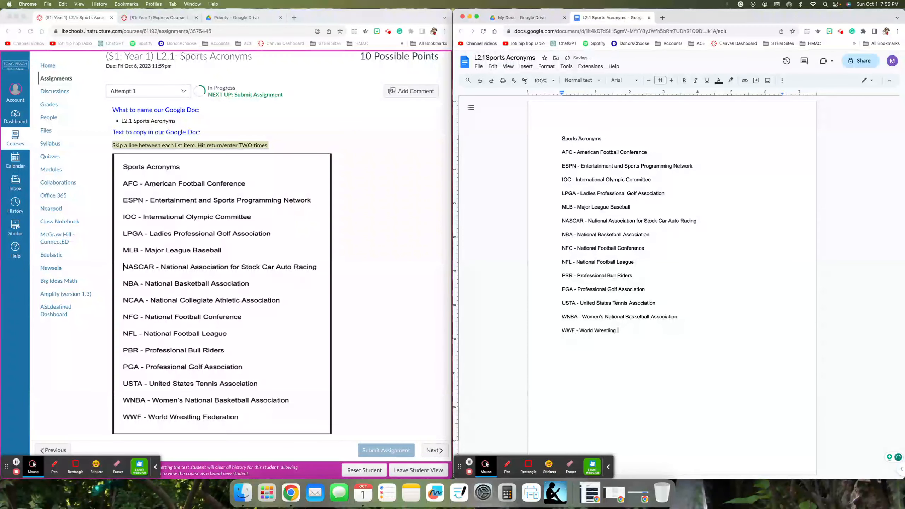
text( Federation)
- Try an orange highlight on the Sports Acronyms title and undo it
click(783, 81)
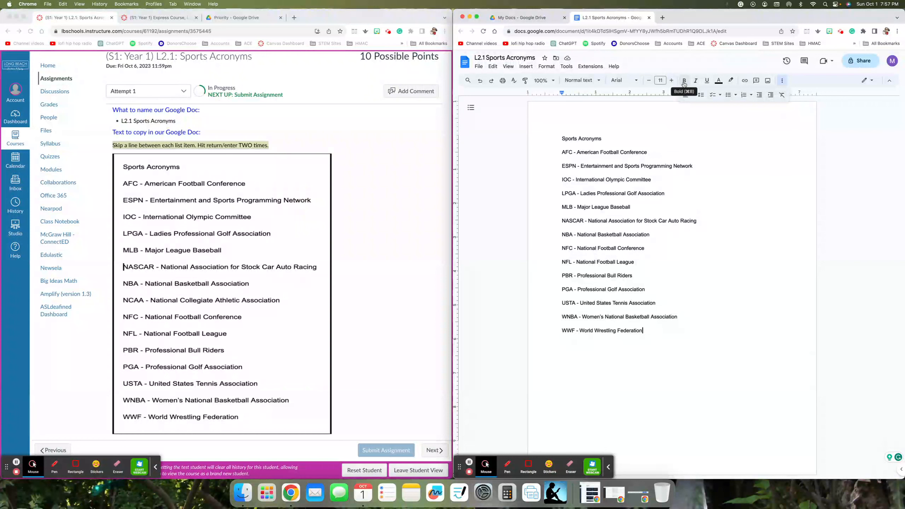
click(731, 81)
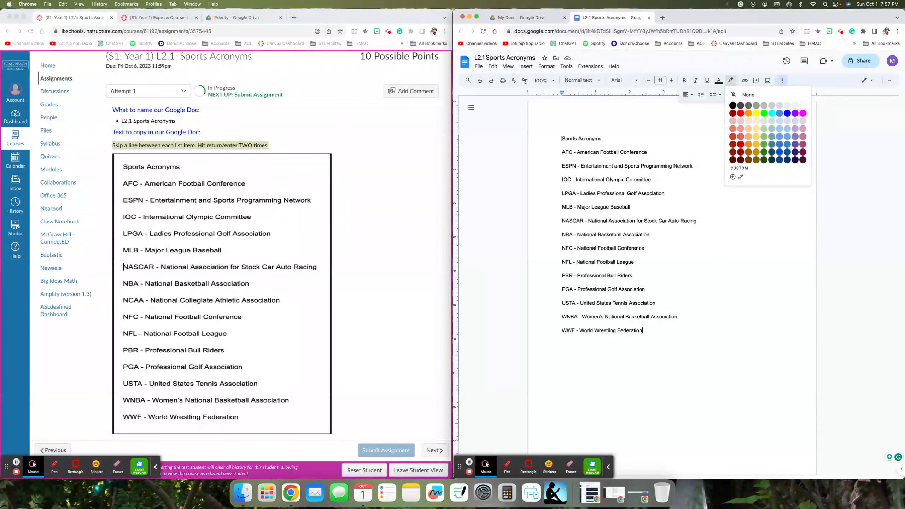
drag(562, 138, 605, 139)
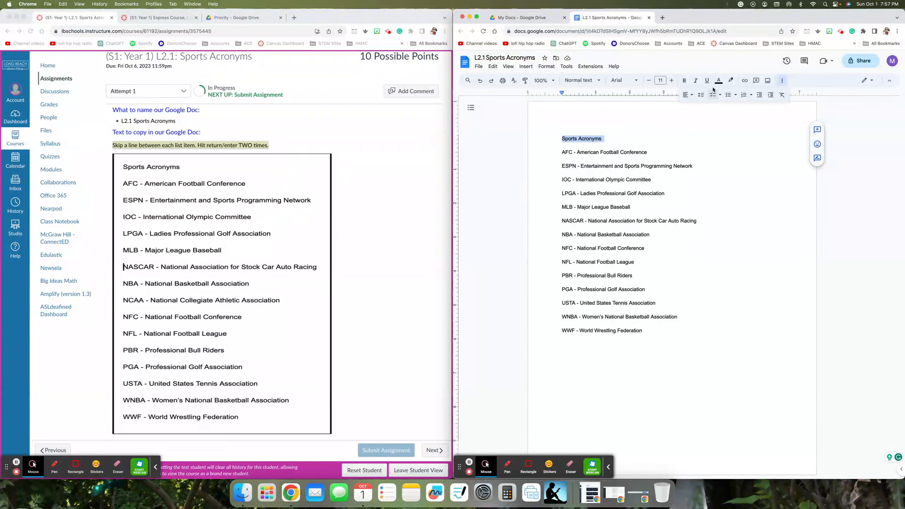
click(732, 81)
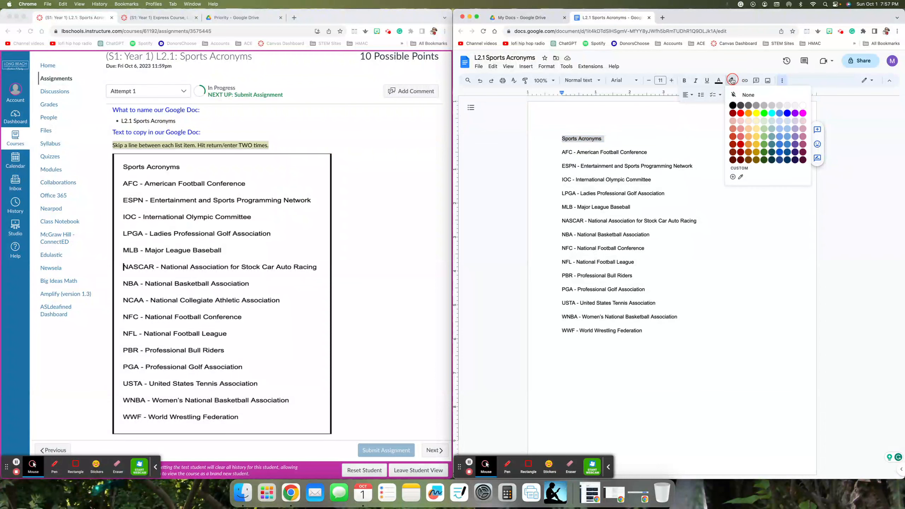
click(750, 137)
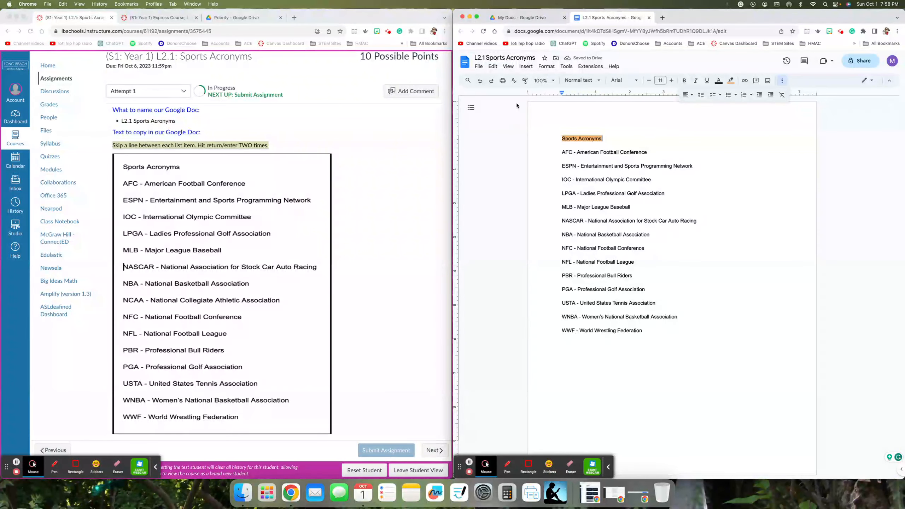
click(481, 81)
- Practise selecting the Sports Acronyms title, single words and the whole AFC line, and clear the selection
click(562, 138)
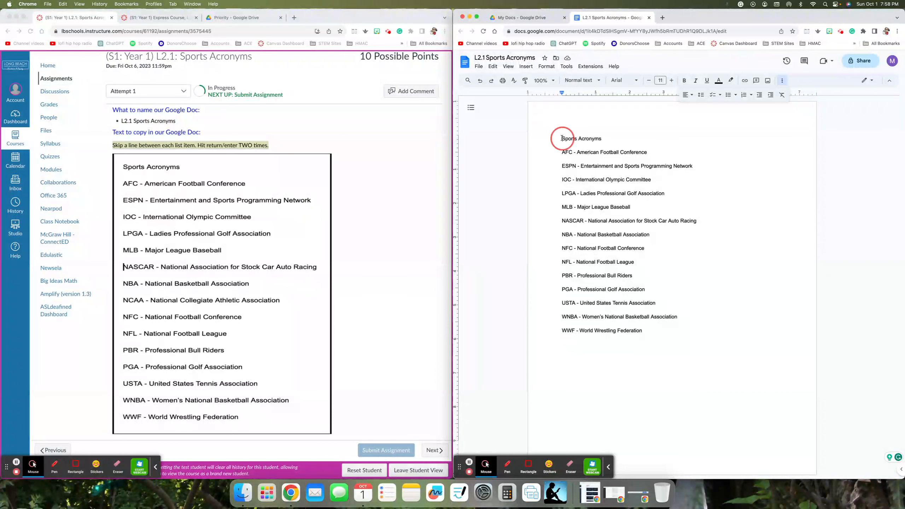
drag(562, 138, 603, 138)
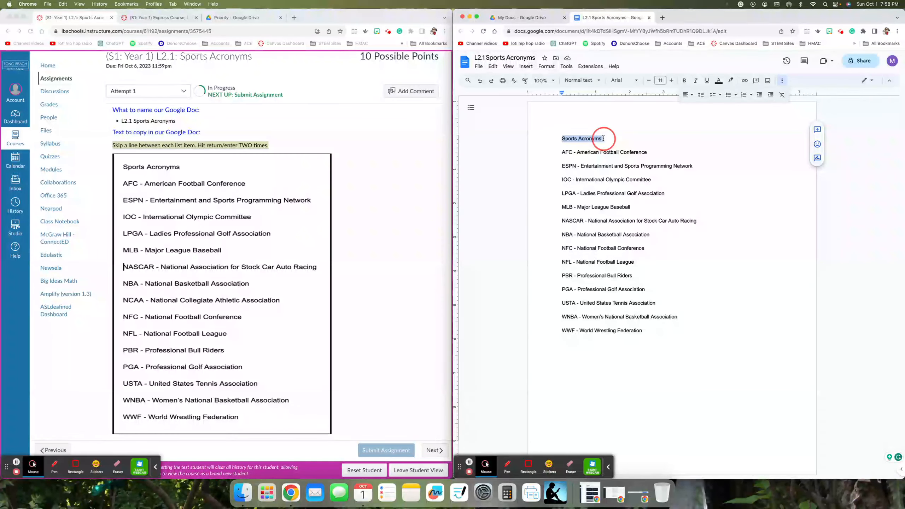
double_click(566, 153)
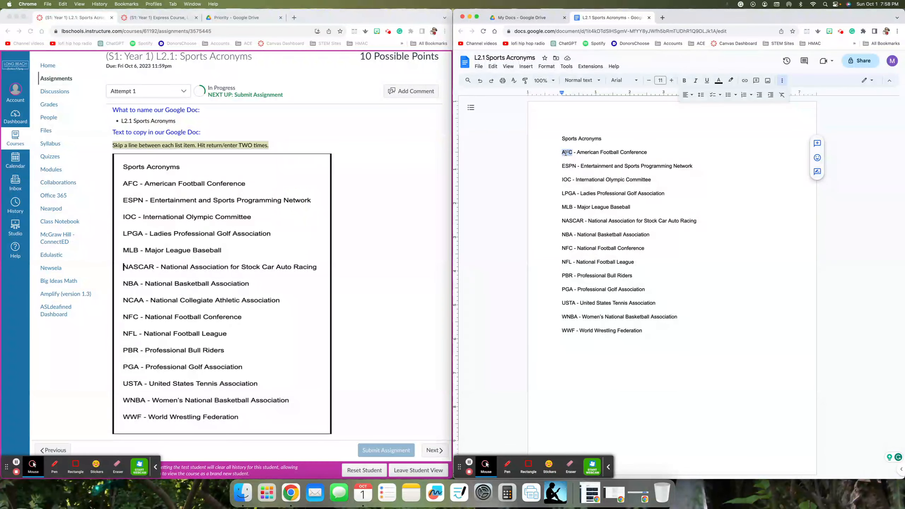
triple_click(584, 153)
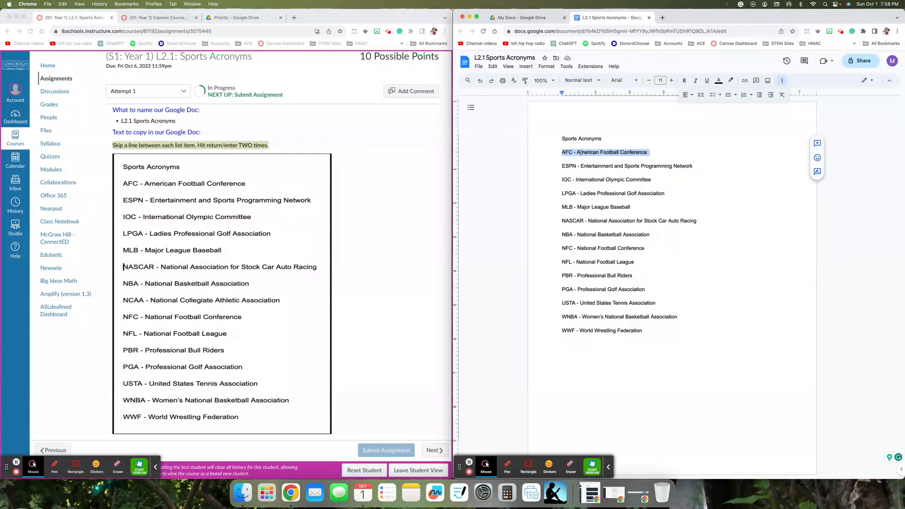
double_click(569, 138)
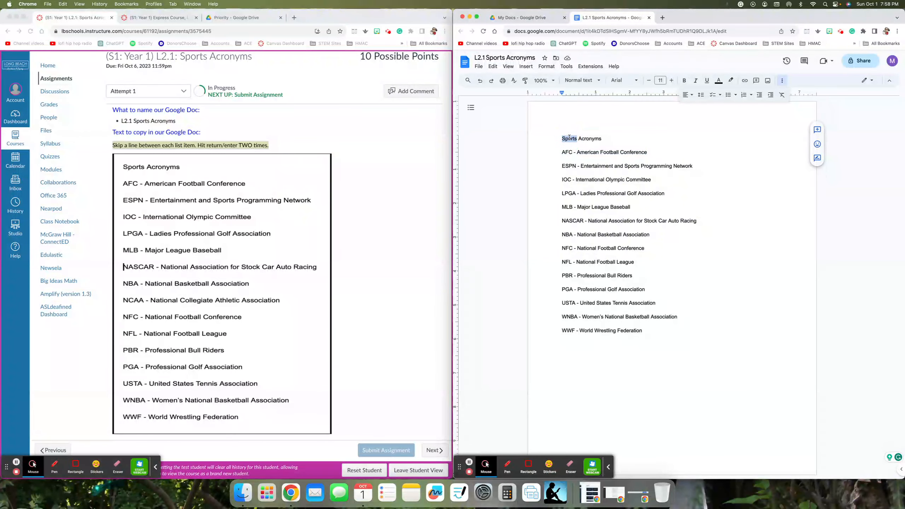
triple_click(568, 151)
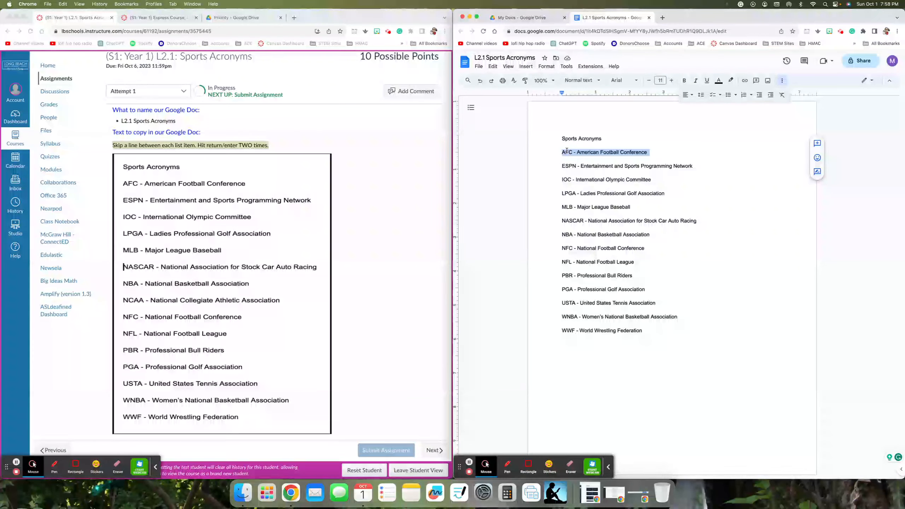
click(579, 180)
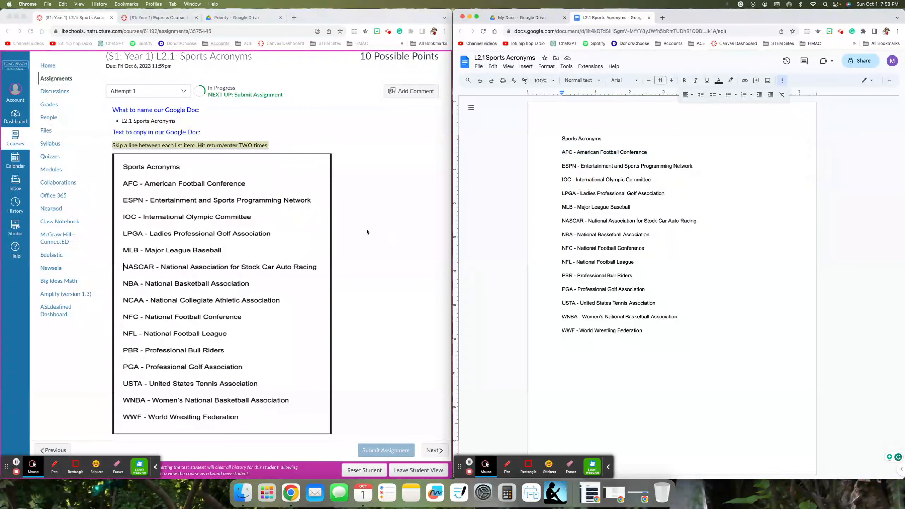
- Review the Format Text instructions in the Canvas assignment
scroll(367, 231, down, 10)
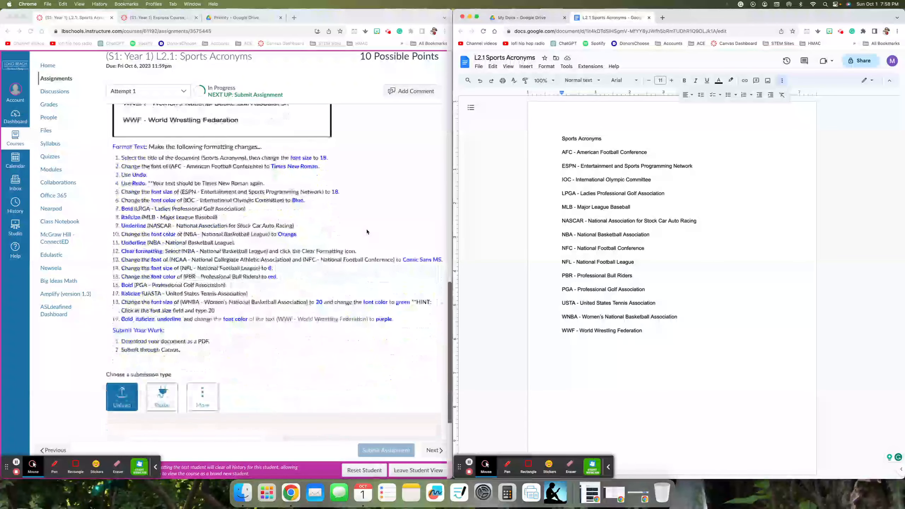
scroll(366, 229, down, 2)
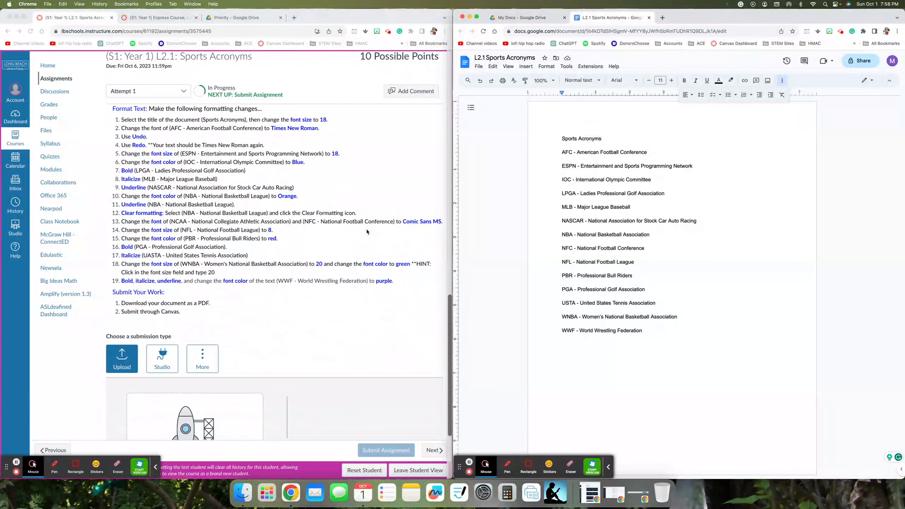
scroll(366, 230, up, 1)
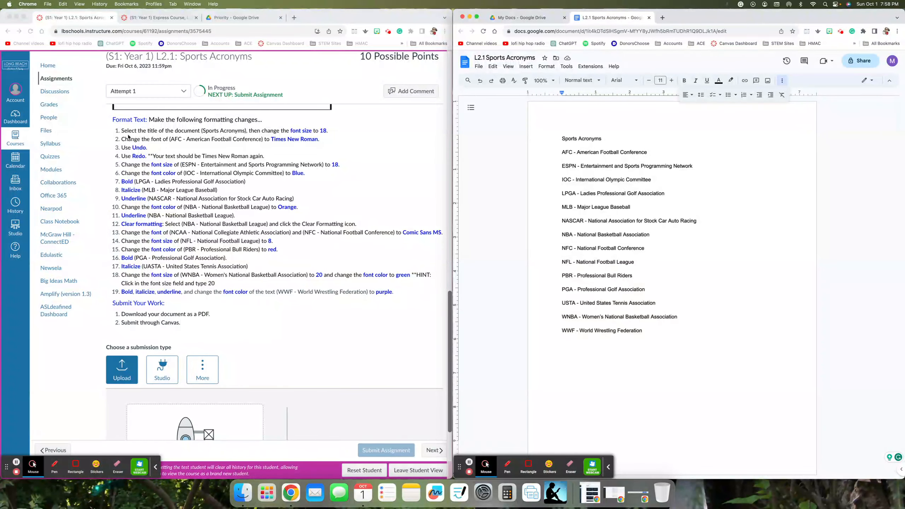
scroll(135, 266, up, 5)
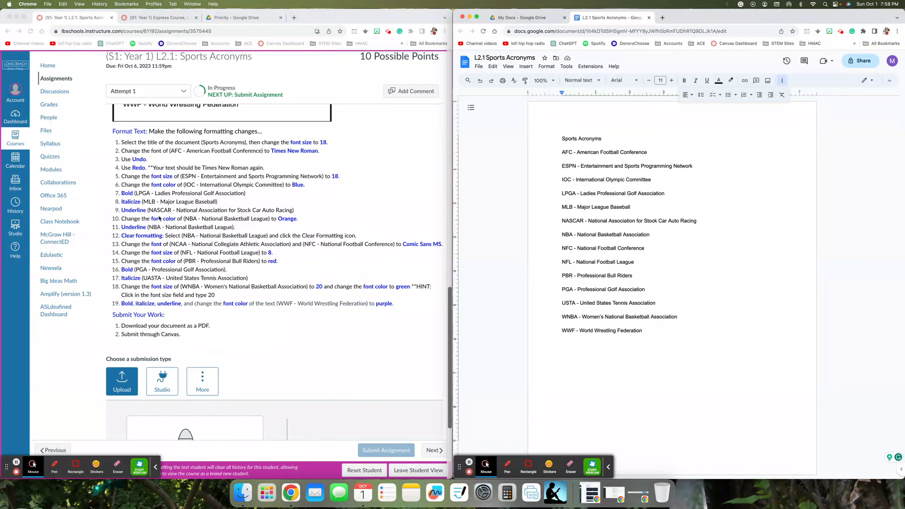
scroll(159, 218, down, 3)
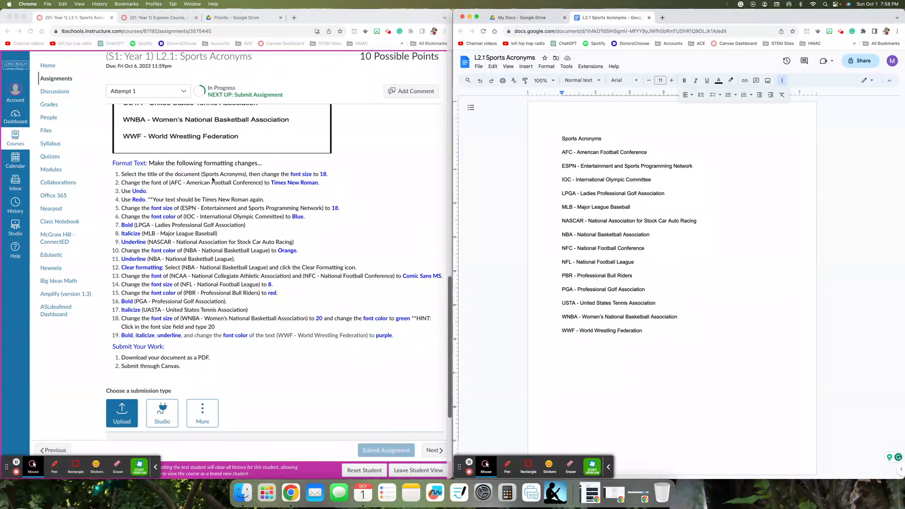
scroll(187, 178, down, 1)
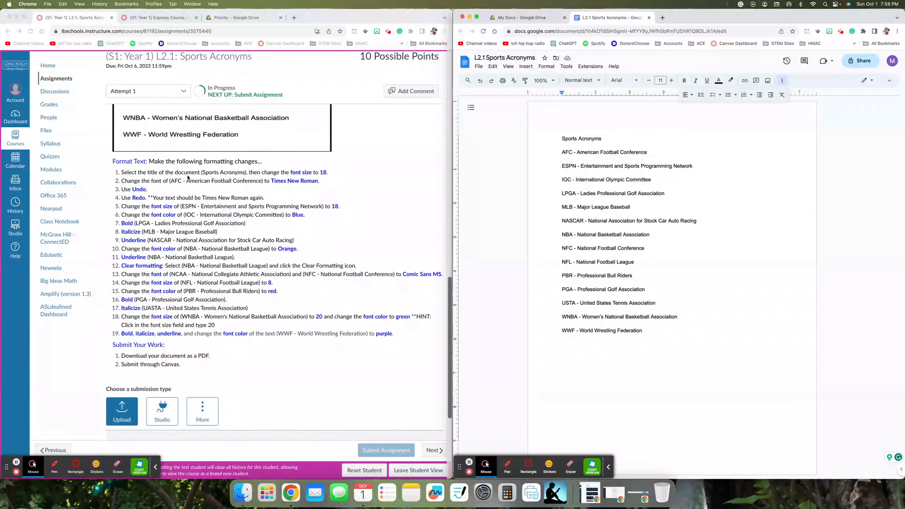
- Set the font size of the Sports Acronyms title to 18
drag(561, 138, 601, 138)
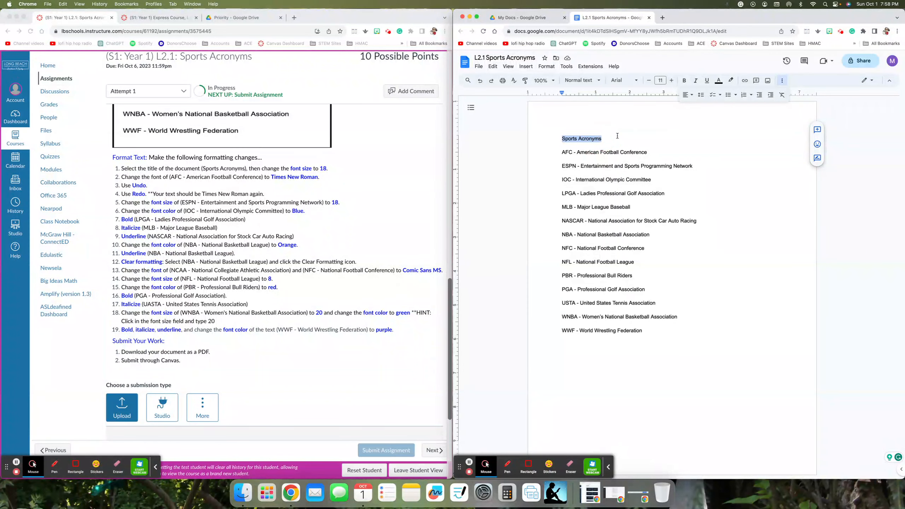
click(661, 80)
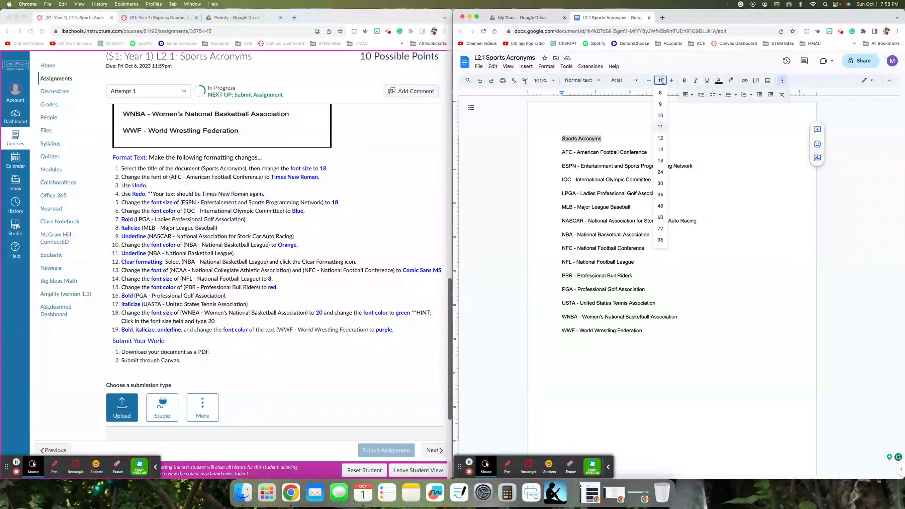
click(561, 138)
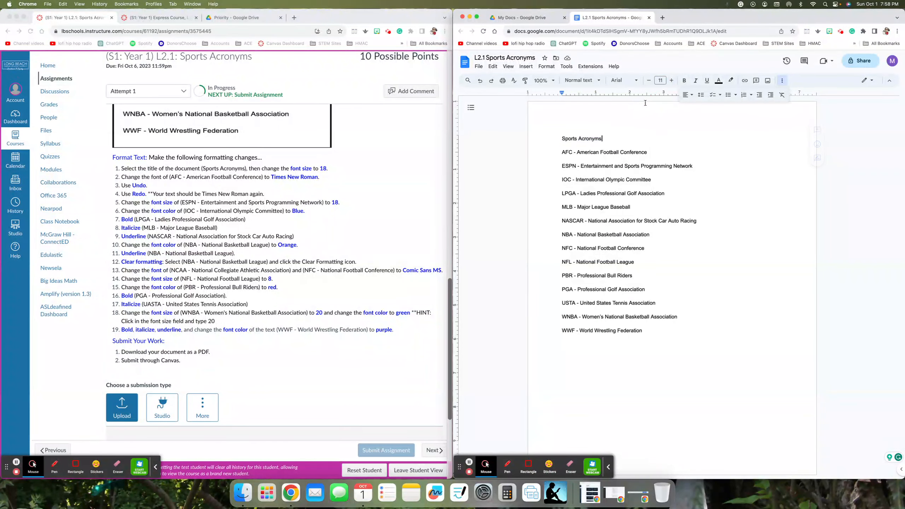
triple_click(560, 138)
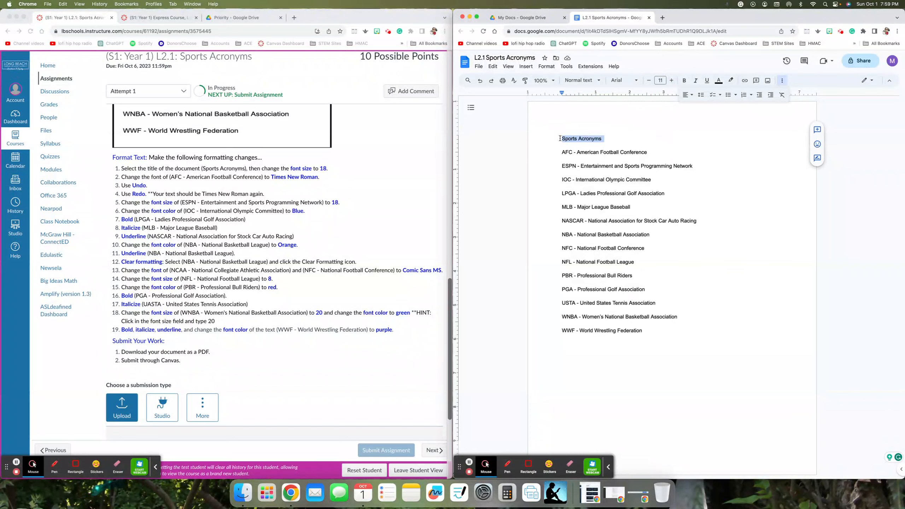
click(660, 81)
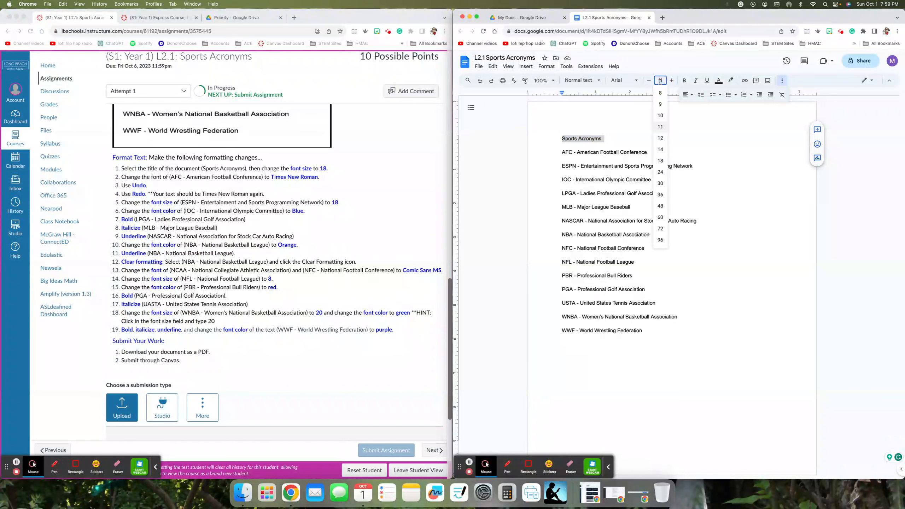
click(660, 161)
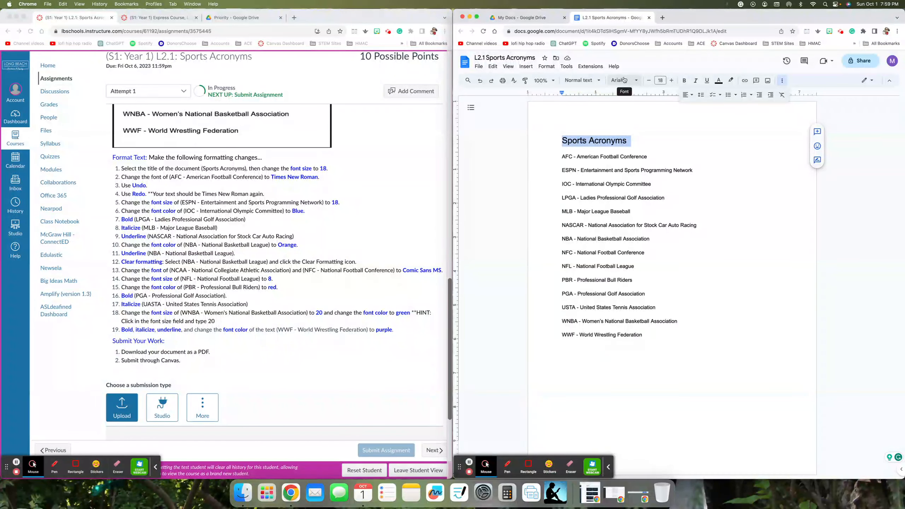
- Change the font of the "AFC - American Football Conference" line to Times New Roman
triple_click(558, 156)
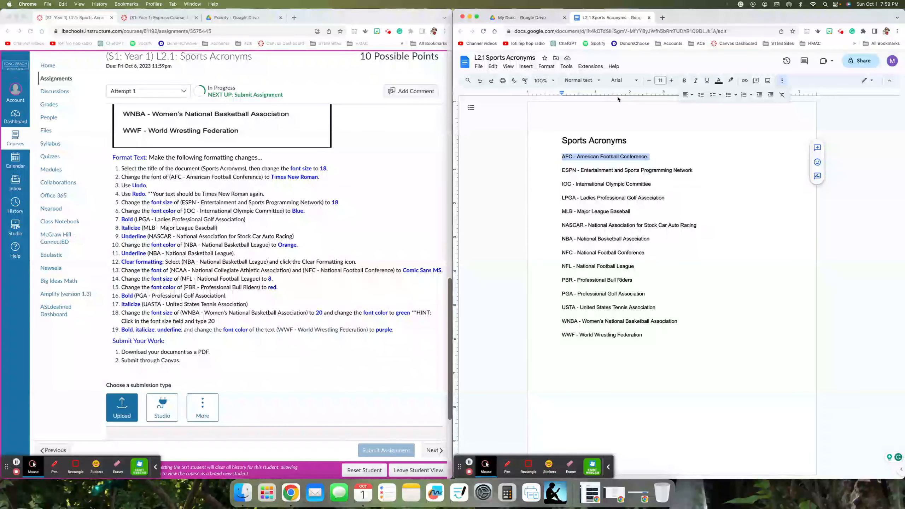
click(638, 81)
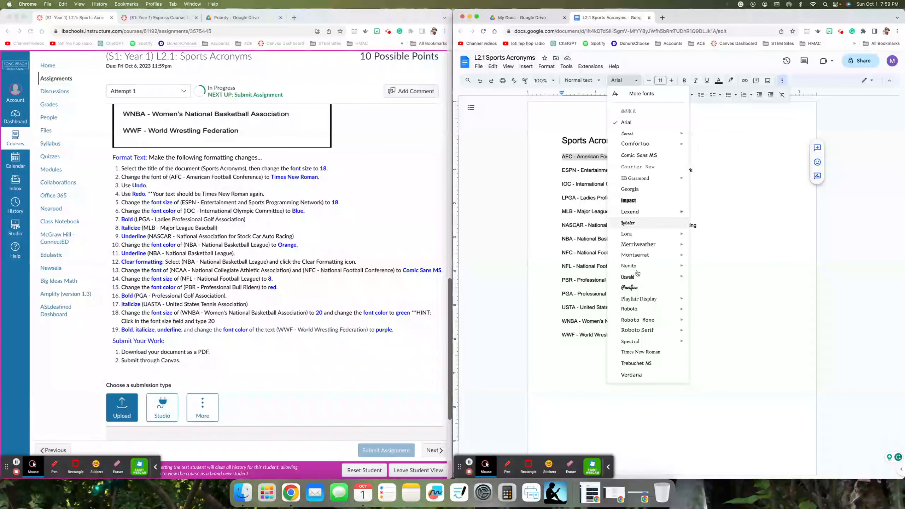
click(640, 352)
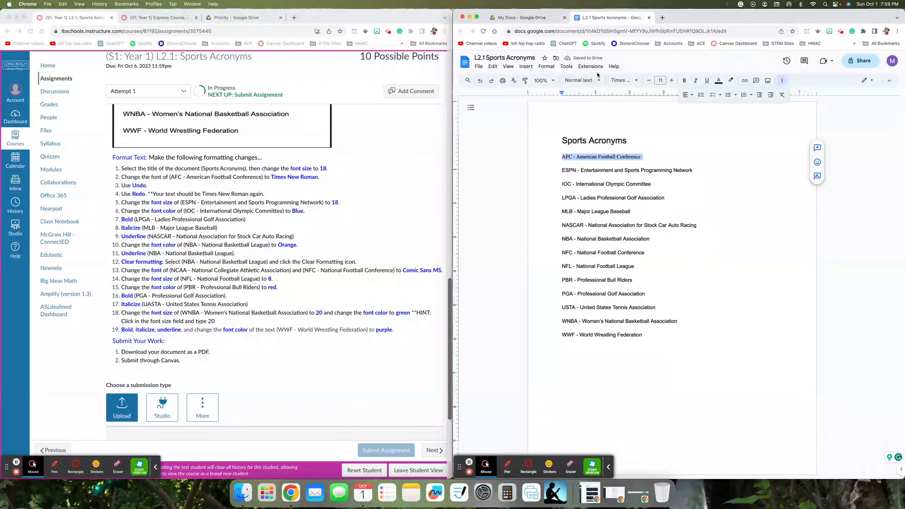
- Search the additional fonts for "times" and apply the Times font to the AFC line
click(636, 81)
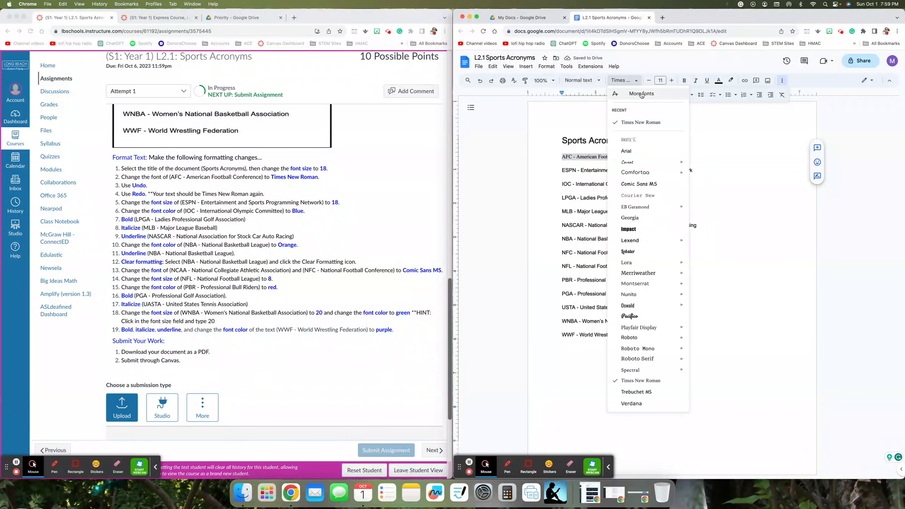
click(641, 94)
click(562, 181)
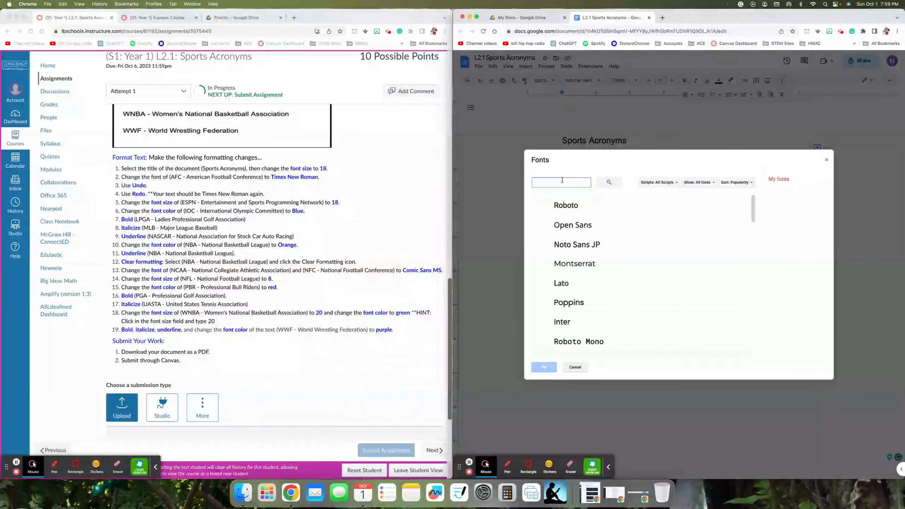
text(times new)
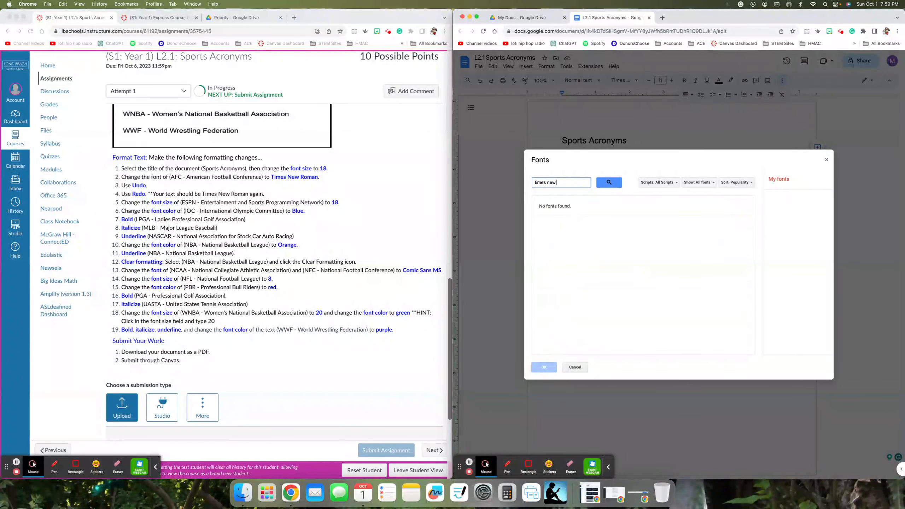
key(BackSpace)
key(BackSpace)
key(BackSpace)
key(BackSpace)
key(BackSpace)
click(571, 205)
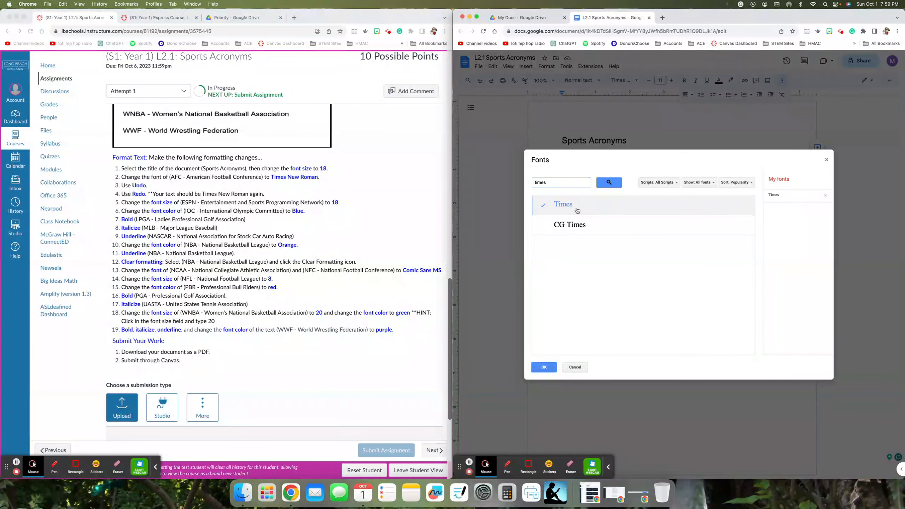
click(544, 367)
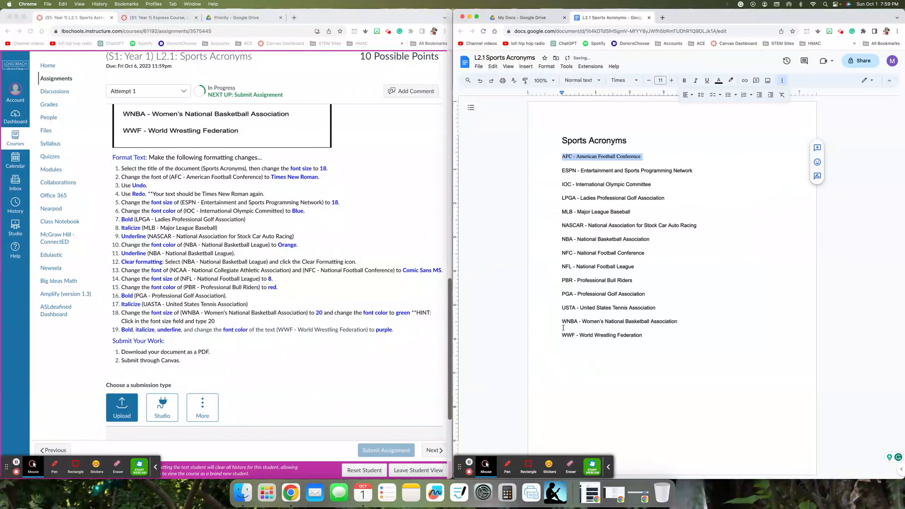
- Set the AFC line's font to Times New Roman, and undo and redo that font change
click(624, 80)
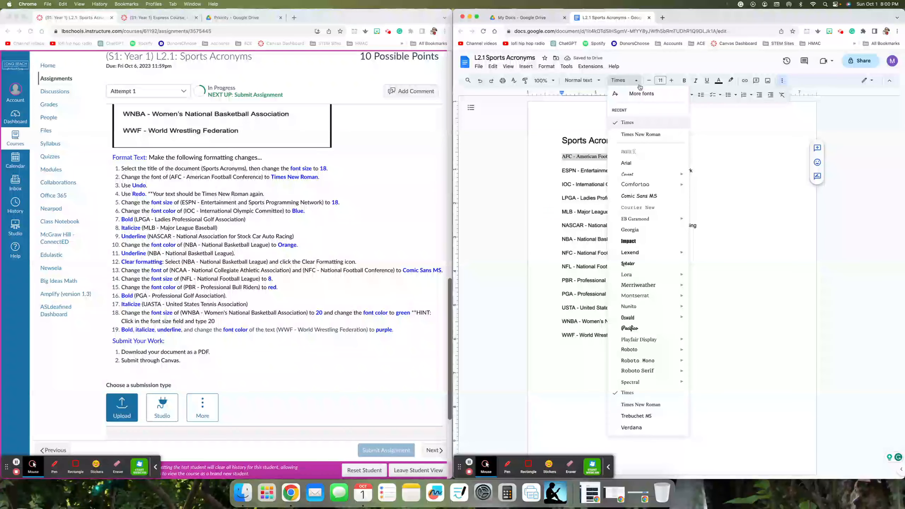
click(639, 135)
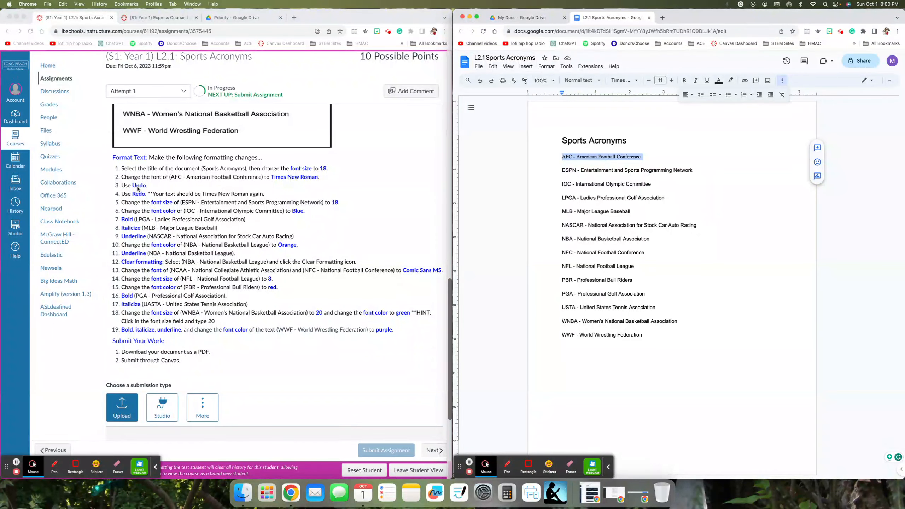
click(481, 81)
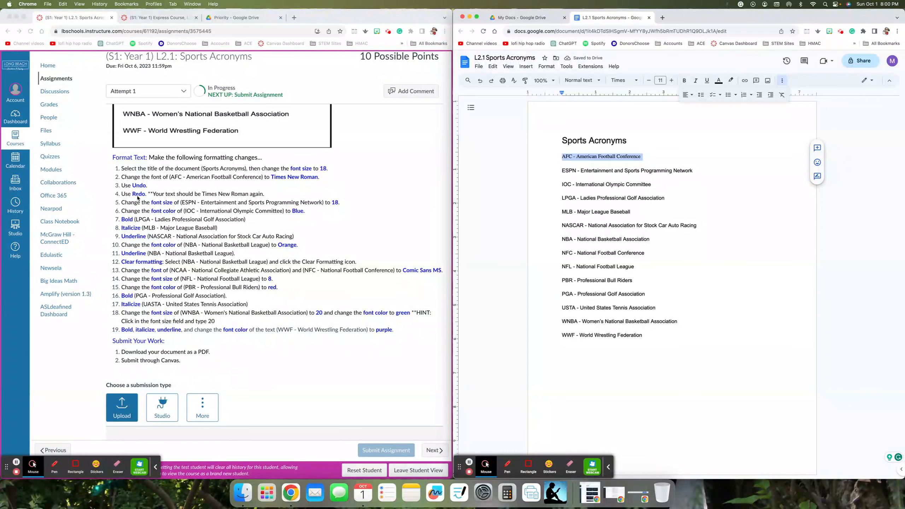
click(492, 82)
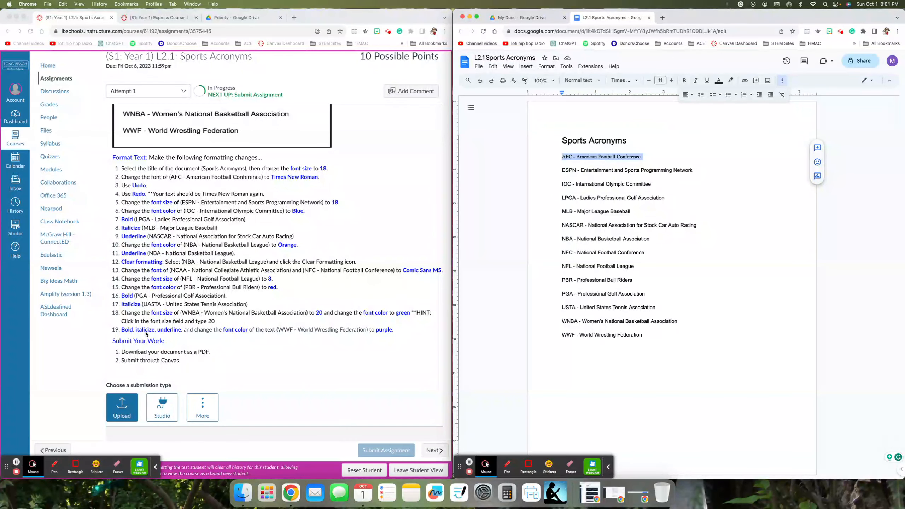
- Following instruction 5 in Canvas, set the "ESPN - Entertainment and Sports Programming Network" line to font size 18
click(122, 195)
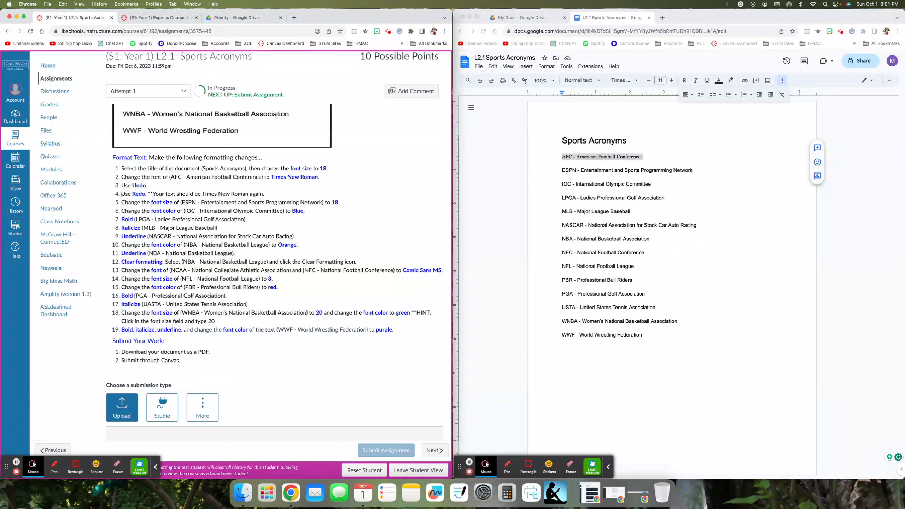
drag(121, 203, 355, 206)
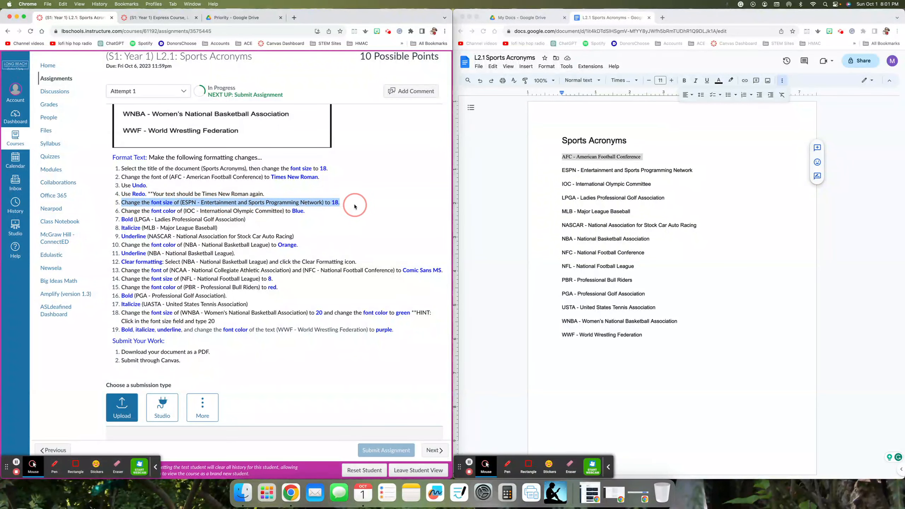
drag(562, 170, 692, 170)
click(661, 81)
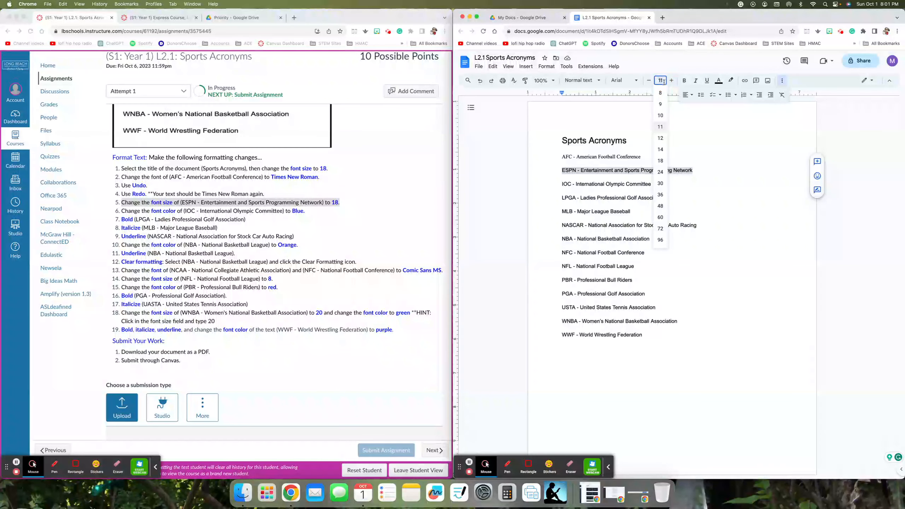
click(660, 160)
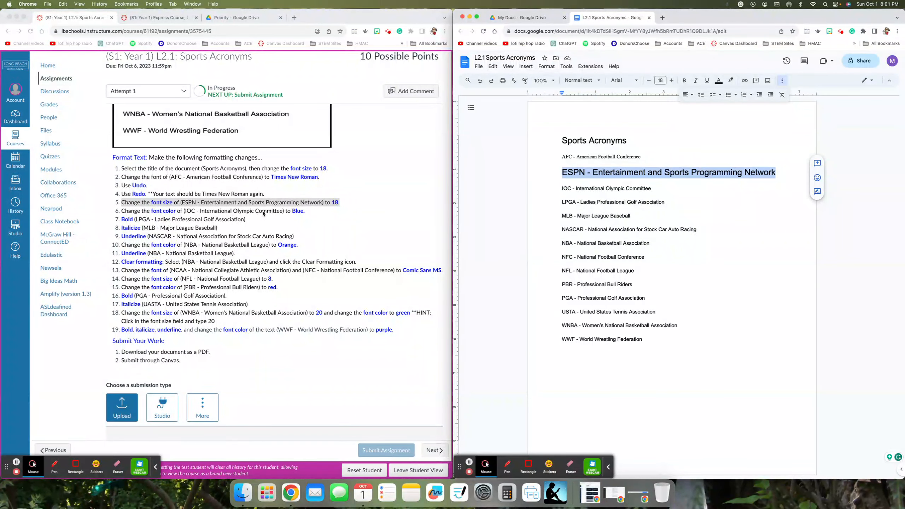
- Change the font color of the "IOC - International Olympic Committee" line to blue
drag(562, 189, 655, 188)
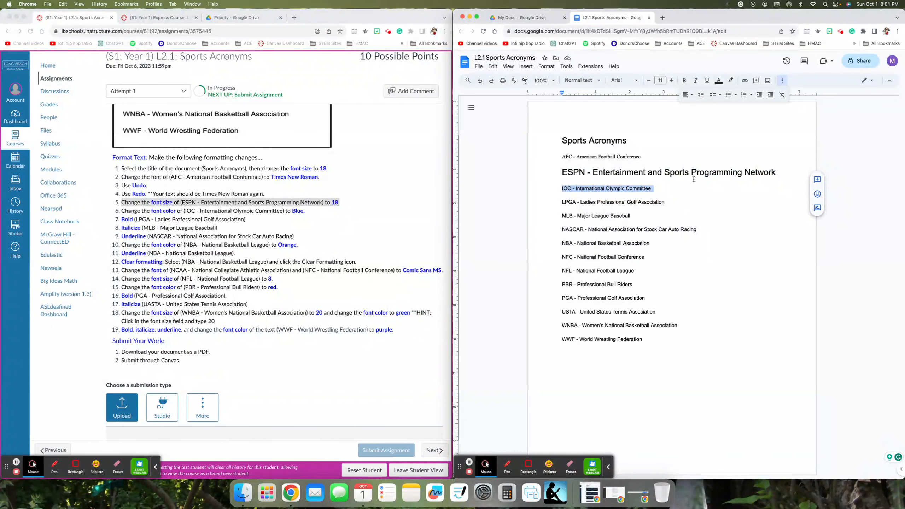
click(721, 84)
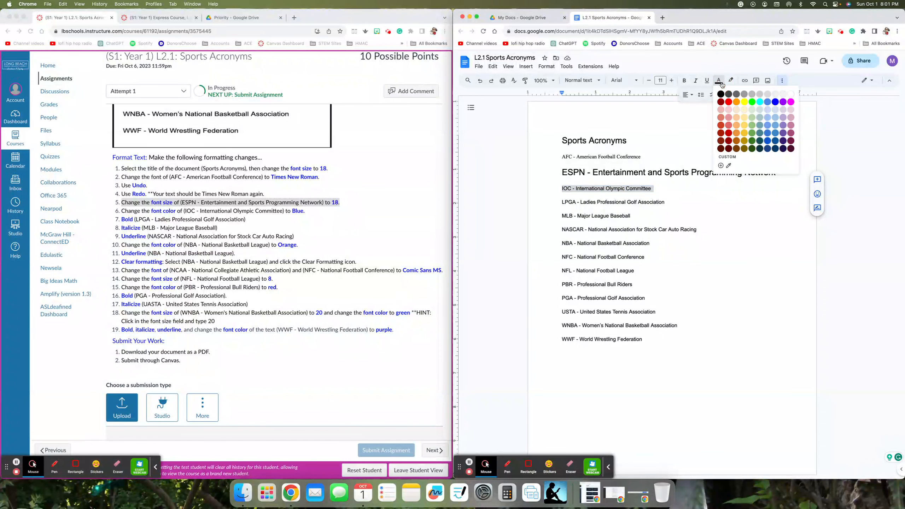
click(773, 103)
click(706, 199)
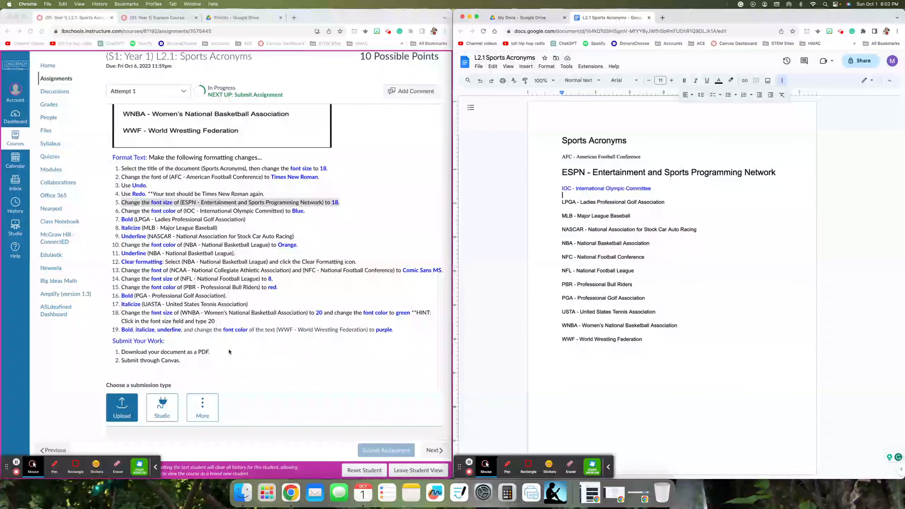
click(16, 463)
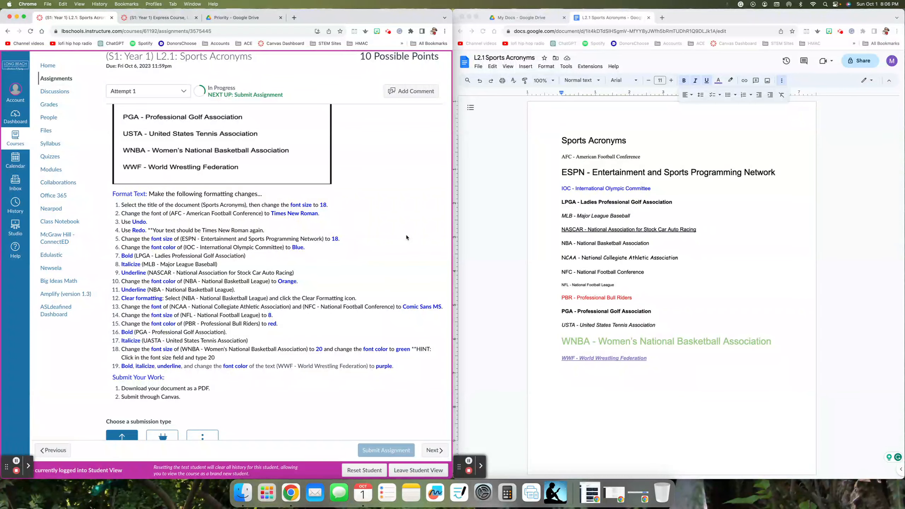
- Download the formatted Sports Acronyms document as a PDF
click(479, 68)
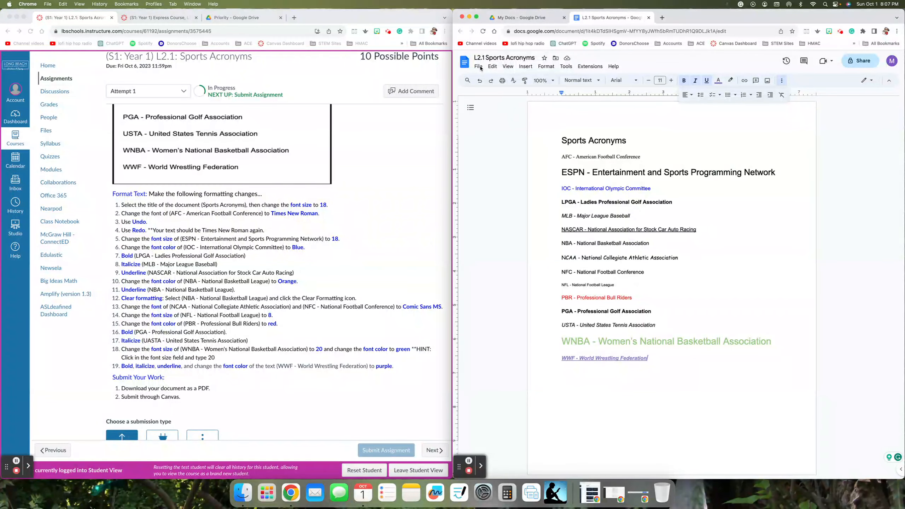
click(480, 68)
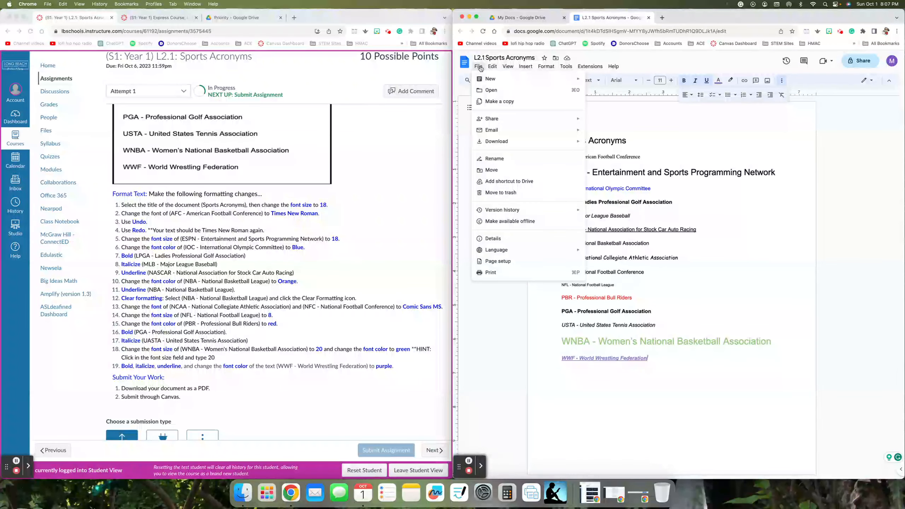
mouse_move(505, 141)
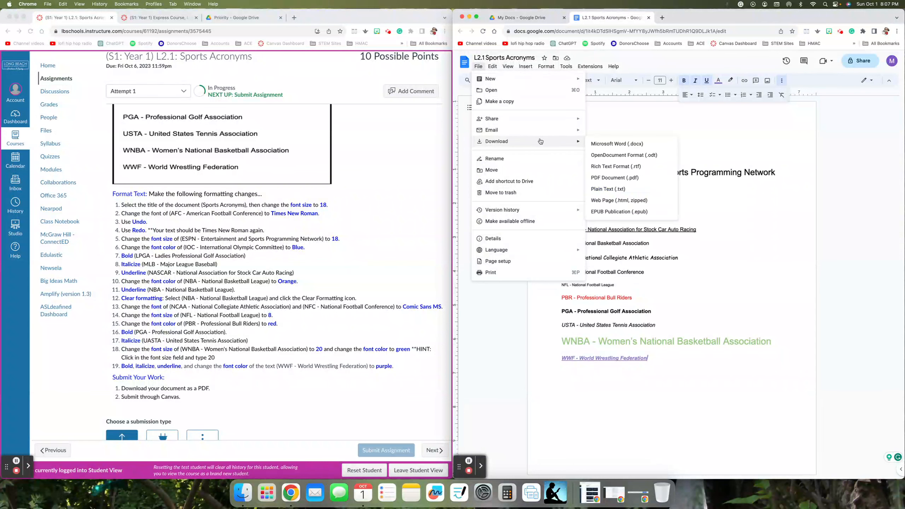
click(604, 183)
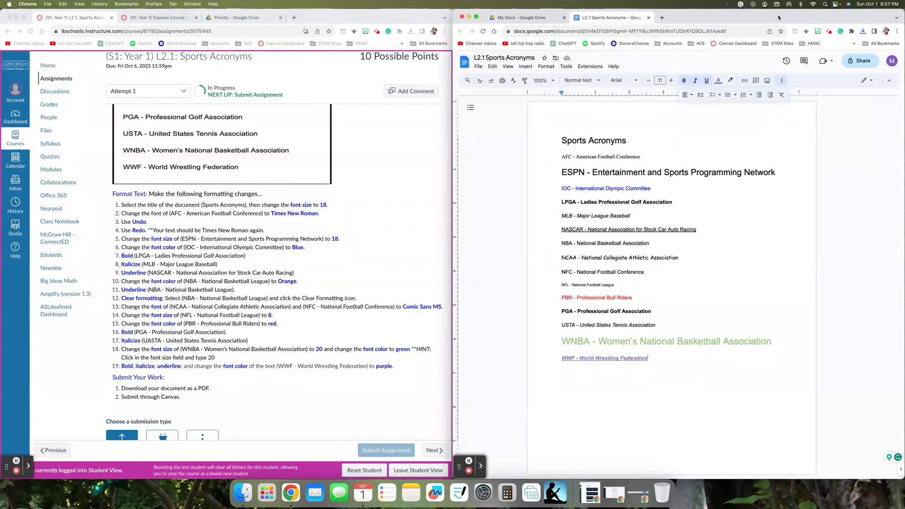
- Upload "L2.1 Sports Acronyms.pdf" from the desktop to the Canvas assignment and submit it
drag(779, 17, 727, 18)
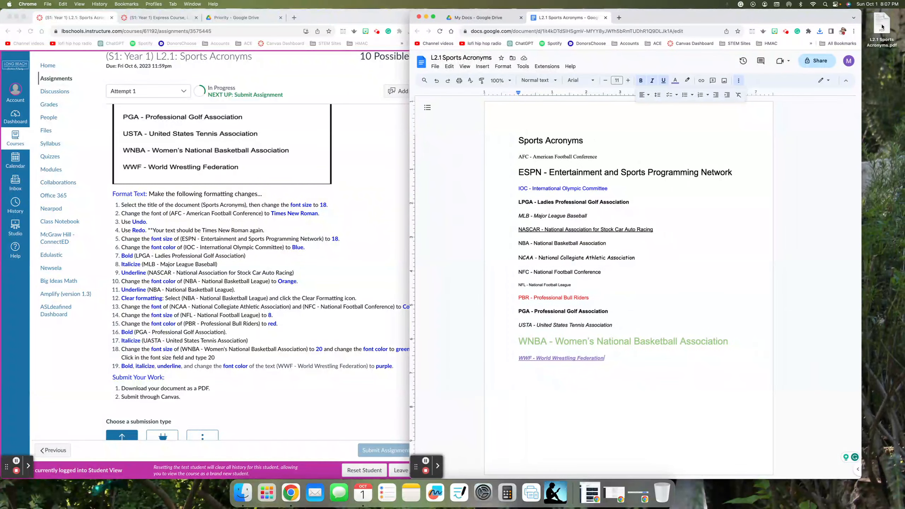
click(350, 268)
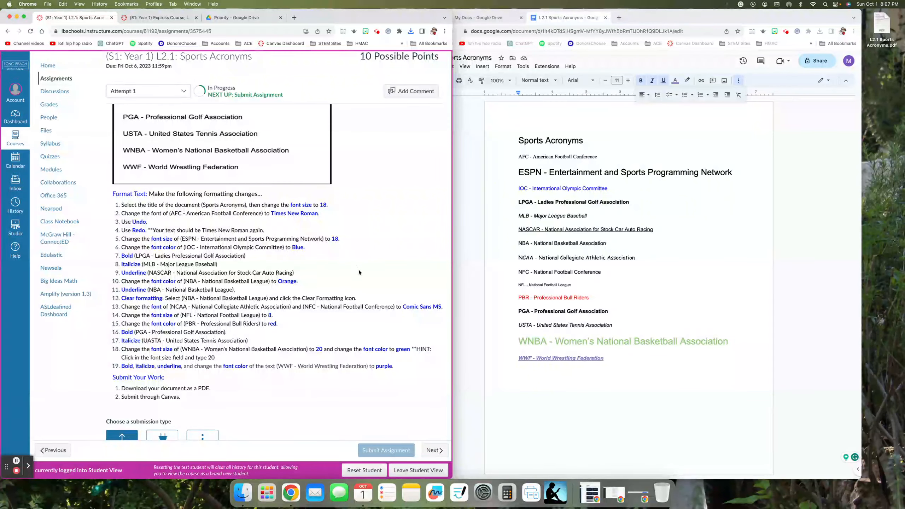
scroll(309, 397, down, 5)
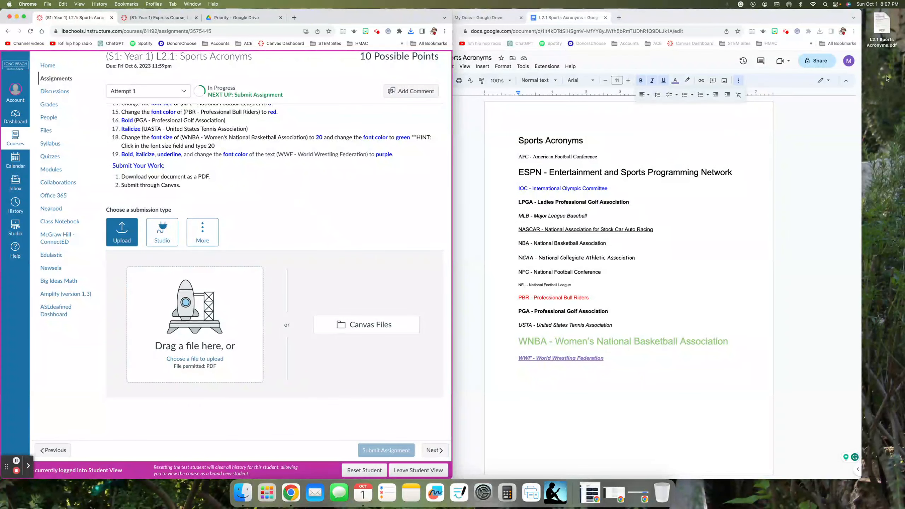
drag(886, 31, 193, 332)
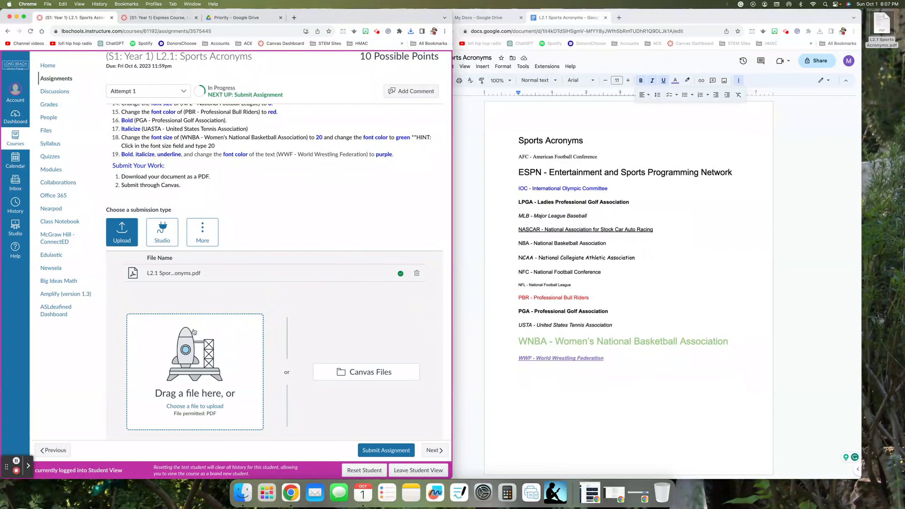
click(389, 451)
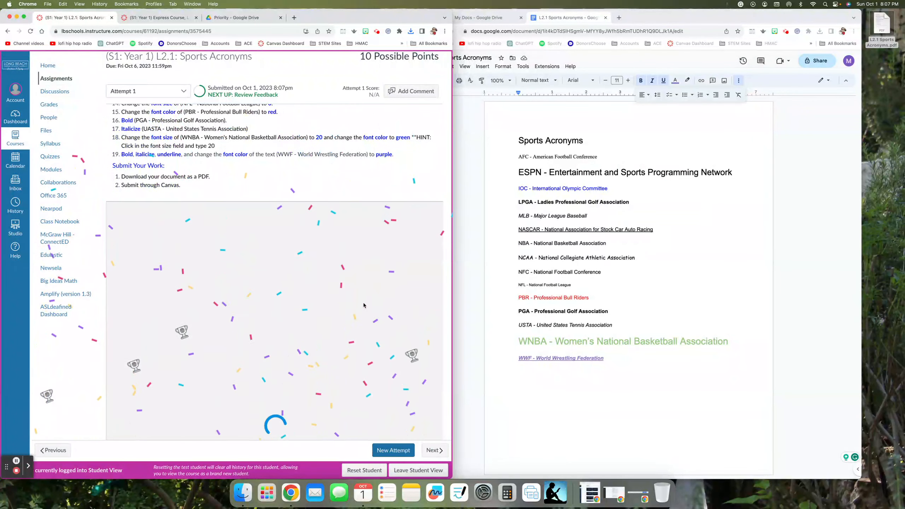
- Upload "L2.1 Sports Acronyms.pdf" from the desktop to the Google folder inside 2023 Intro to Computers > 2023 Files in Google Drive
click(494, 18)
click(493, 18)
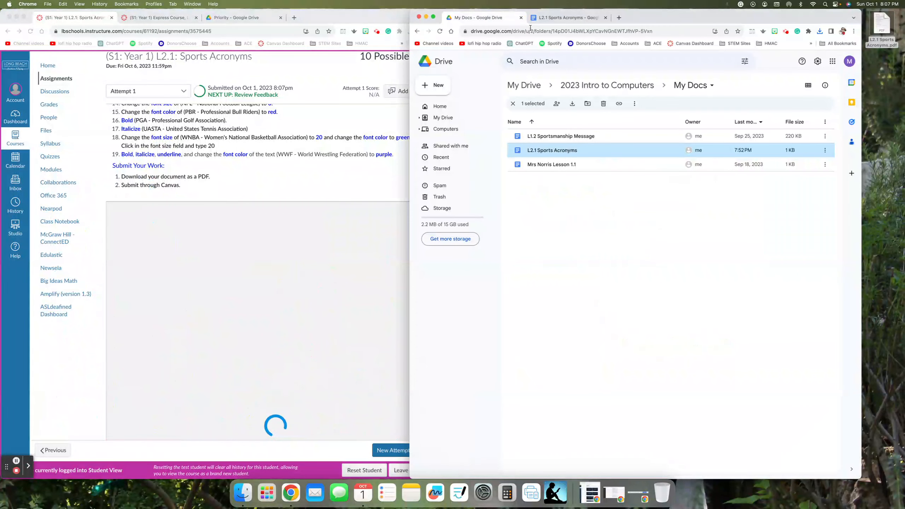
click(610, 86)
click(536, 134)
double_click(545, 137)
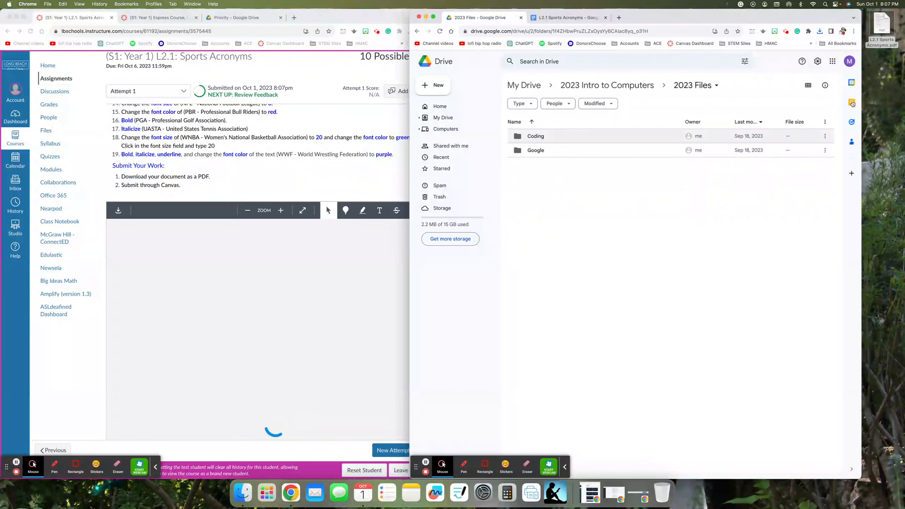
click(659, 150)
double_click(659, 151)
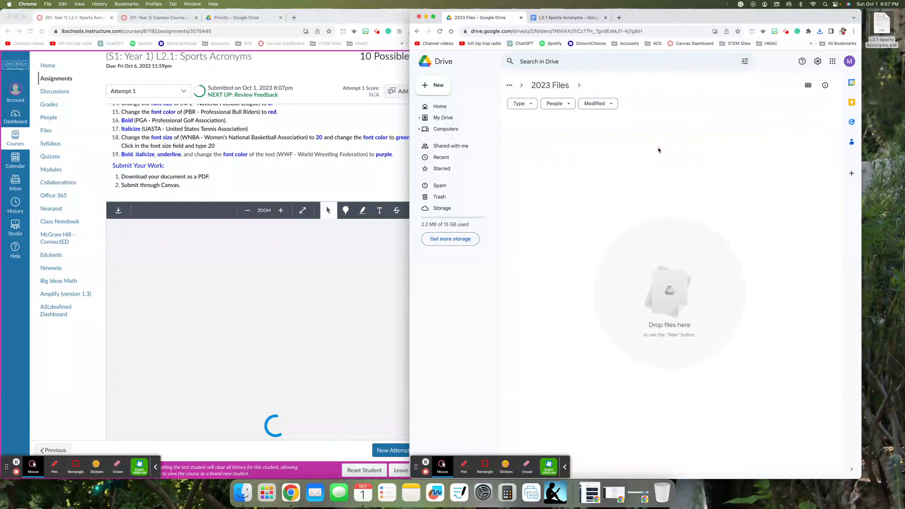
drag(881, 25, 598, 218)
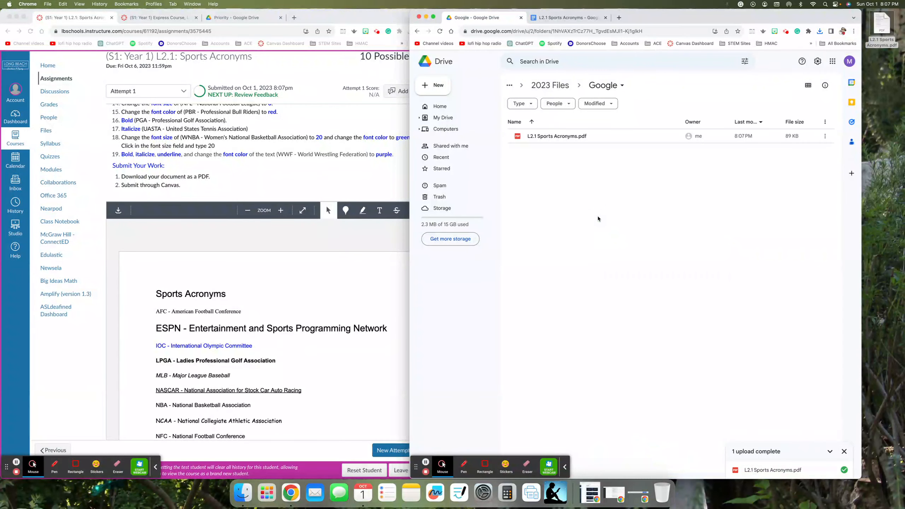
- Move the desktop copy of "L2.1 Sports Acronyms.pdf" to the Trash and empty the Trash
click(881, 21)
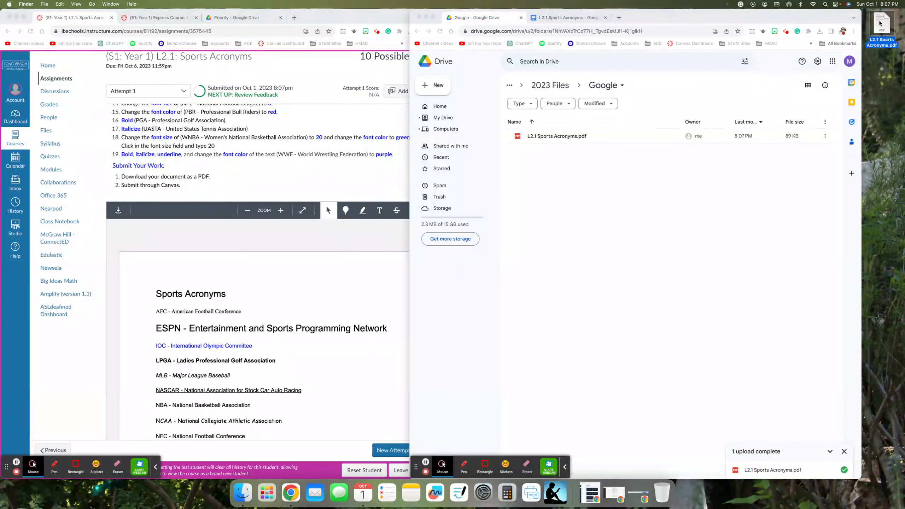
drag(880, 24, 664, 485)
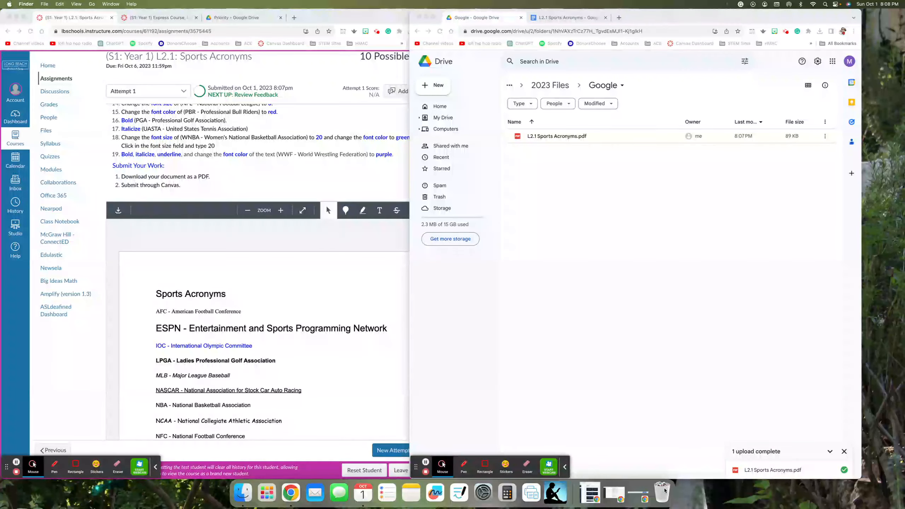
right_click(664, 488)
click(672, 469)
click(490, 179)
- Move the Google Drive window beside the Canvas window so that the two do not overlap
drag(830, 15, 873, 5)
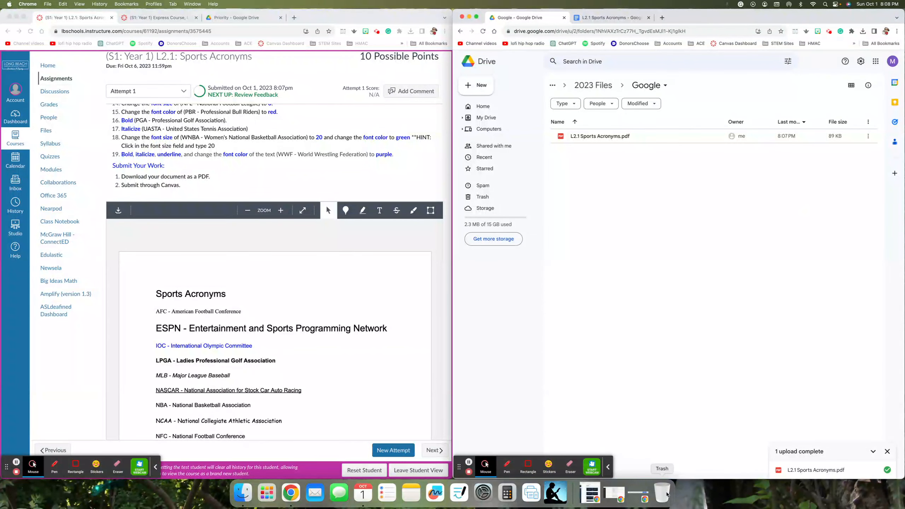